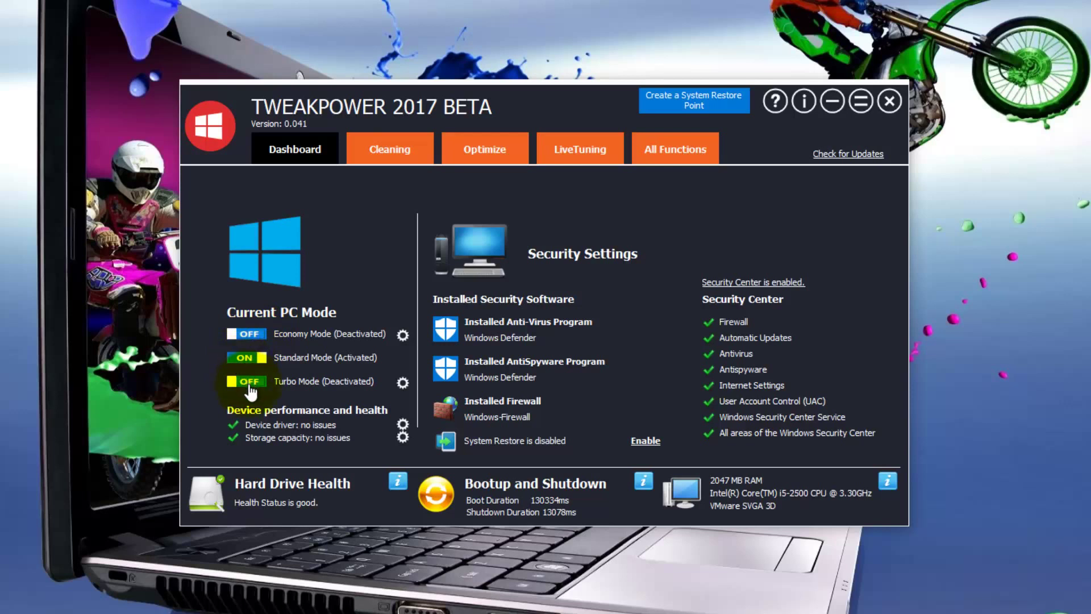
# Examine the configuration options of Economy Mode and Turbo Mode without changing them.
pyautogui.click(402, 335)
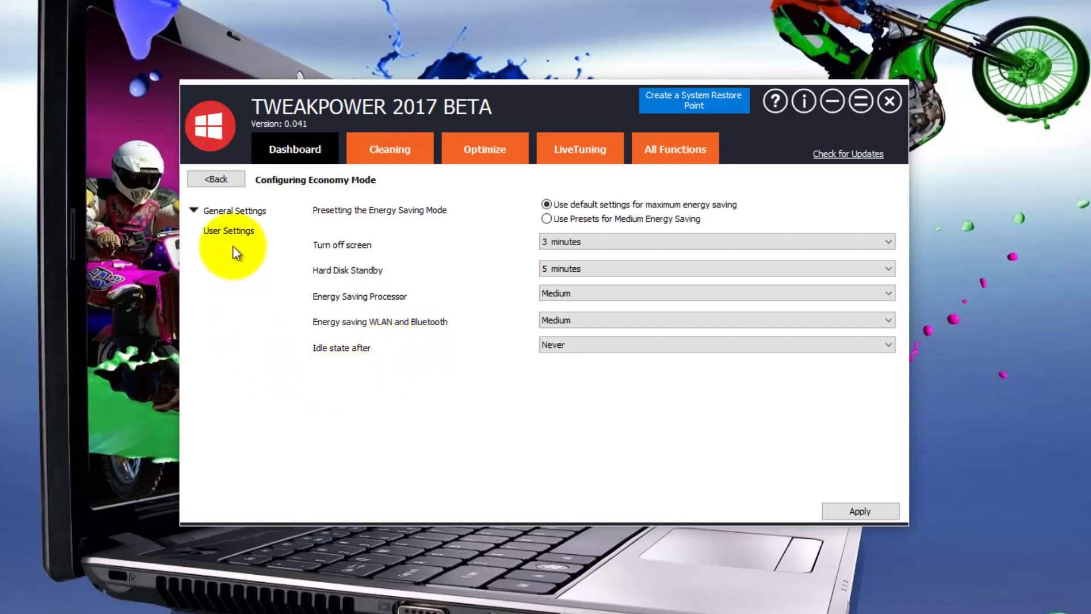
pyautogui.click(219, 181)
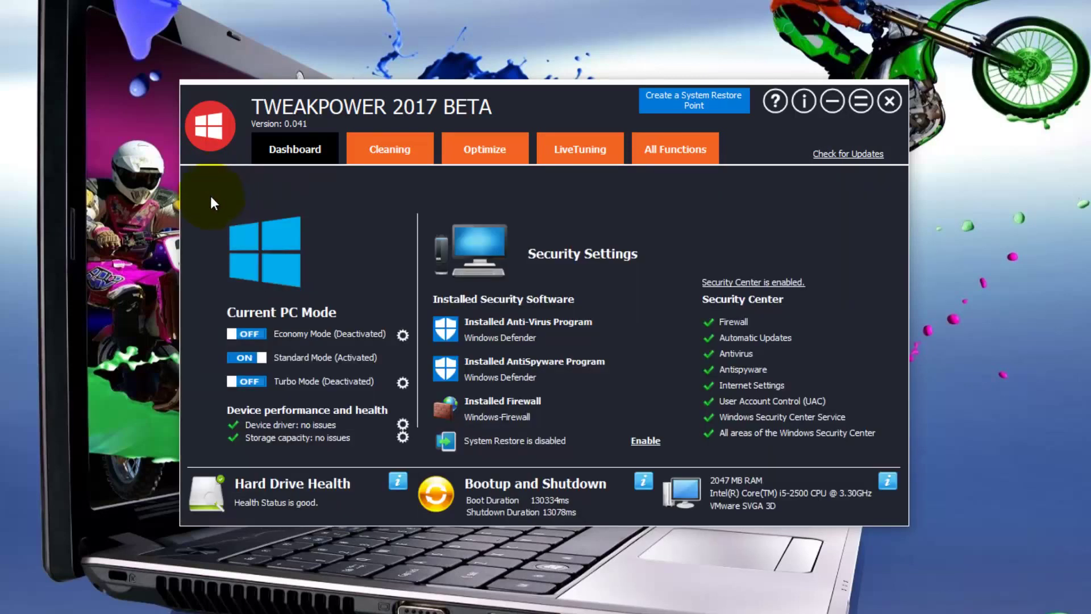
pyautogui.click(404, 382)
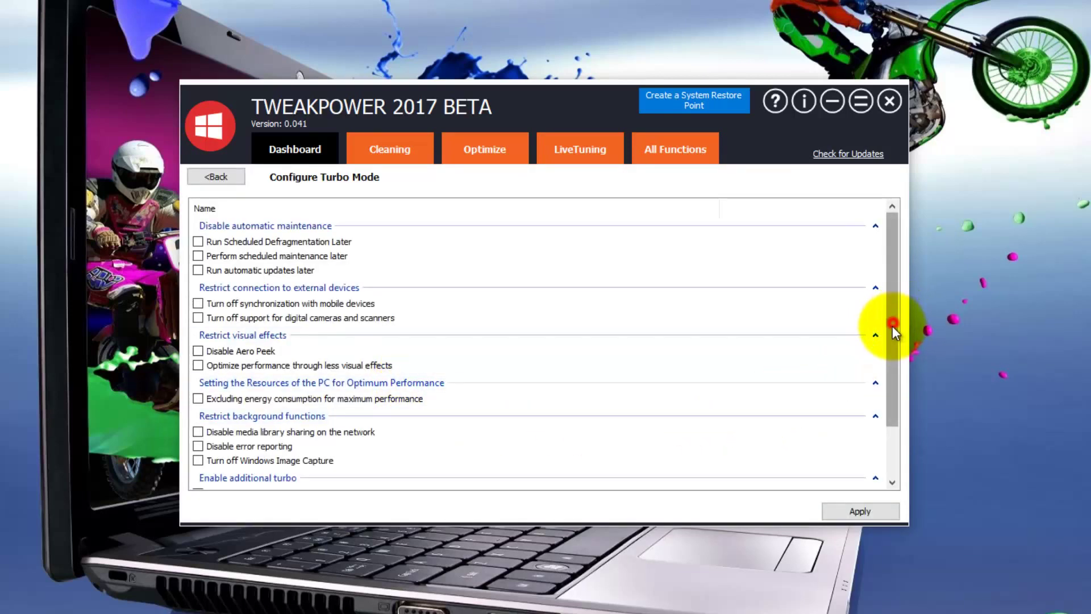
pyautogui.moveTo(892, 326)
pyautogui.mouseDown()
pyautogui.moveTo(878, 386)
pyautogui.moveTo(881, 307)
pyautogui.mouseUp()
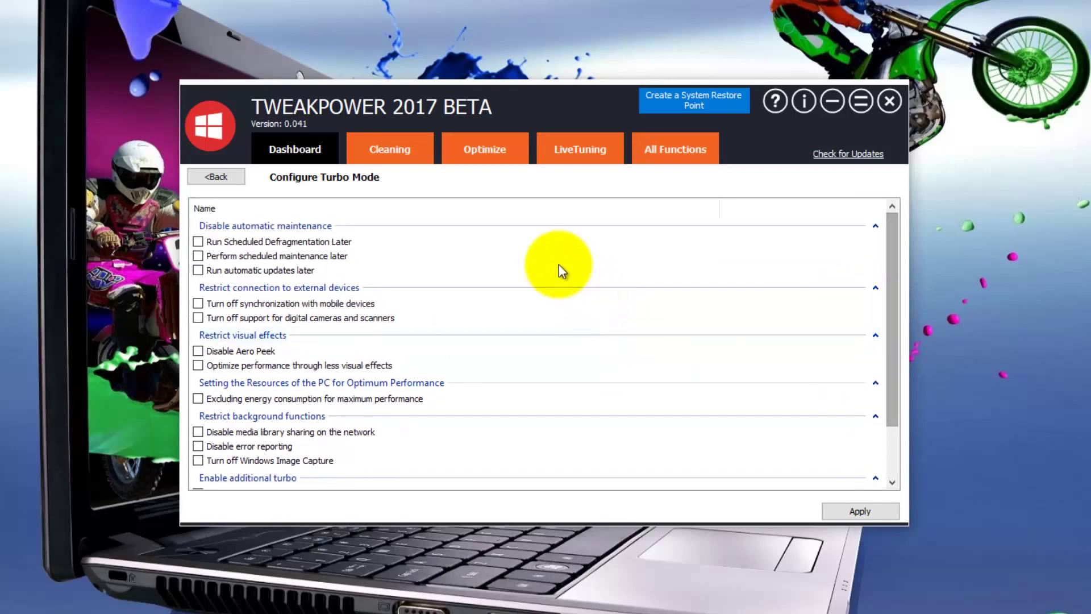
pyautogui.click(217, 177)
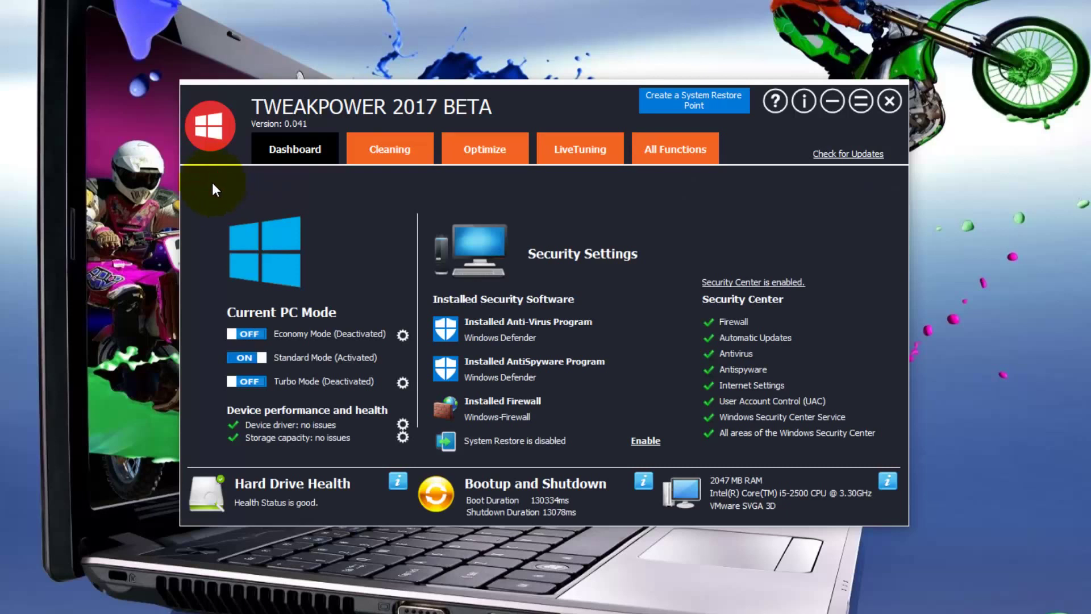
# Inspect the device driver list, including the Batteries category, and the storage capacity of the available drives.
pyautogui.click(403, 425)
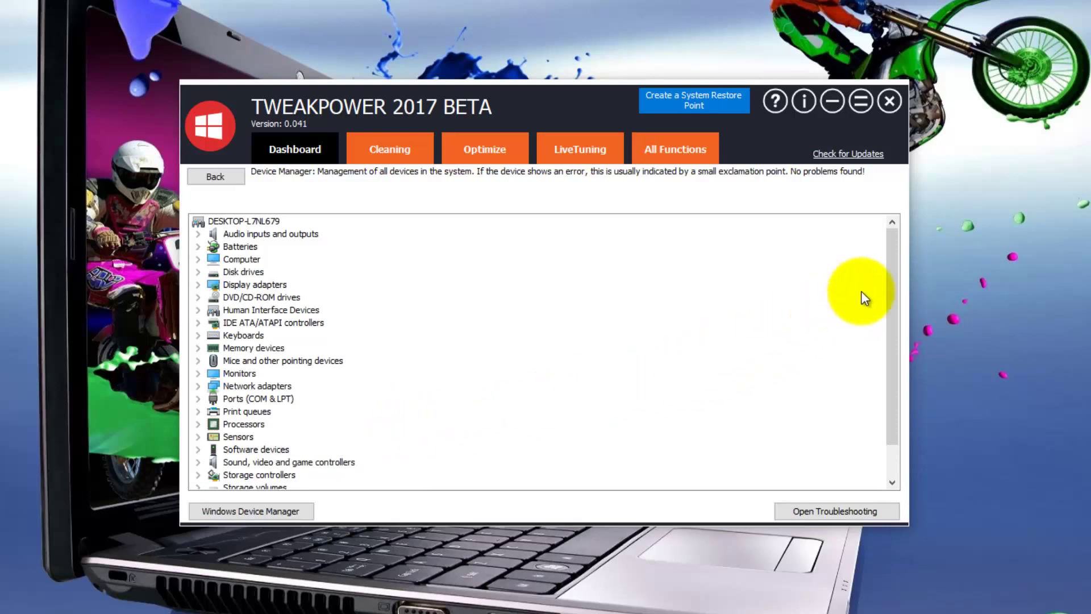
pyautogui.moveTo(889, 274)
pyautogui.mouseDown()
pyautogui.moveTo(888, 313)
pyautogui.moveTo(887, 272)
pyautogui.mouseUp()
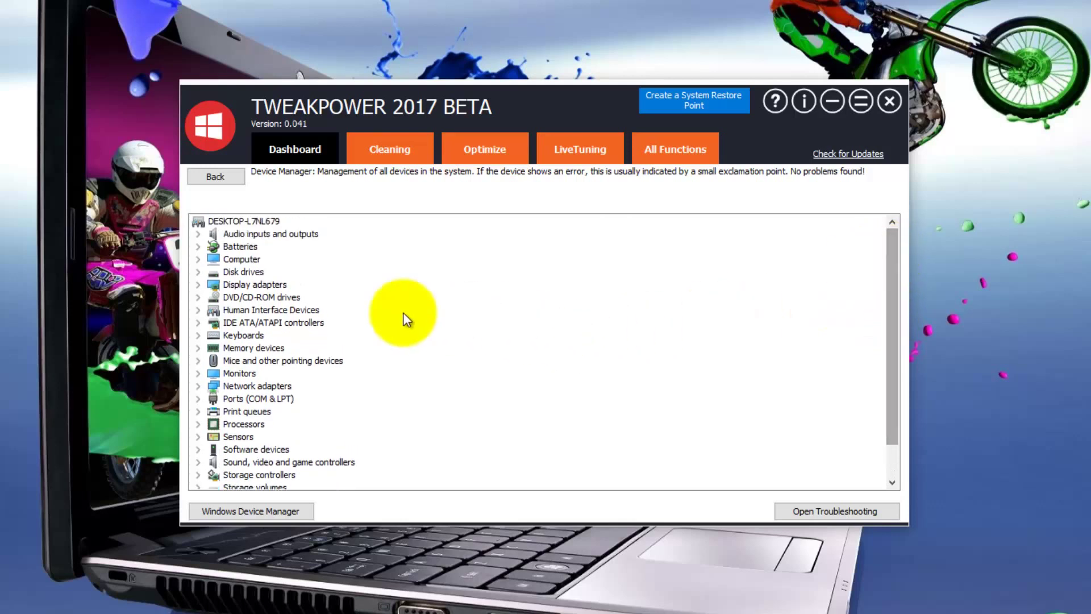
pyautogui.click(198, 249)
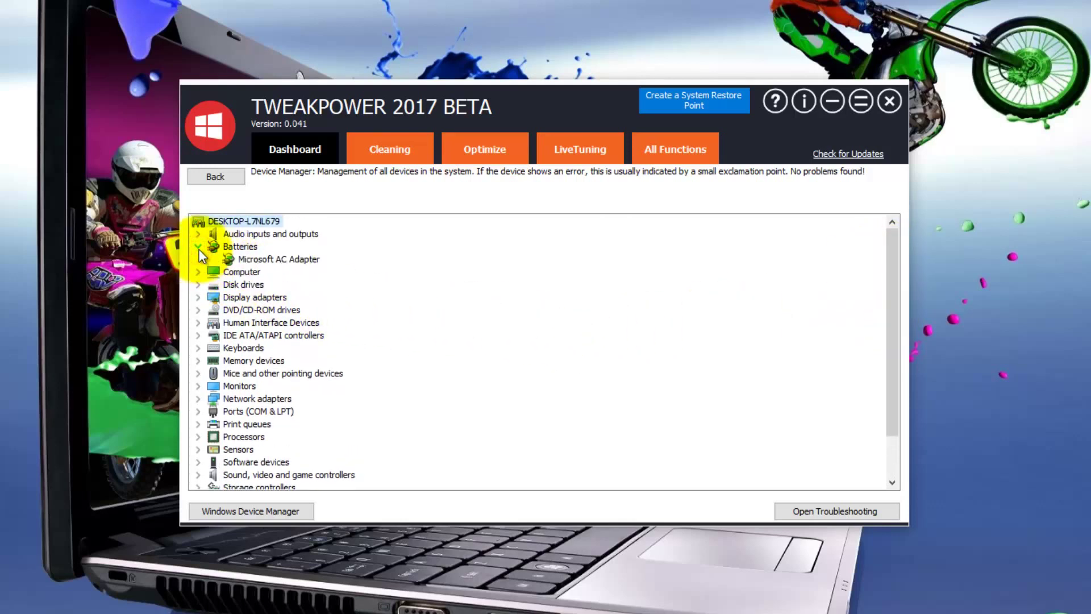
pyautogui.click(199, 249)
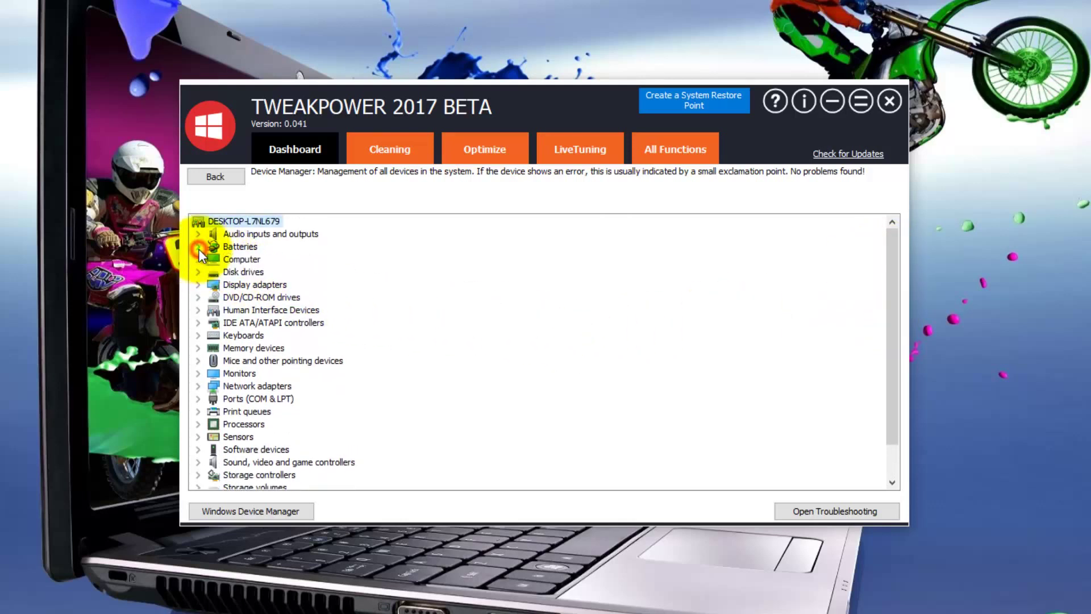
pyautogui.click(218, 177)
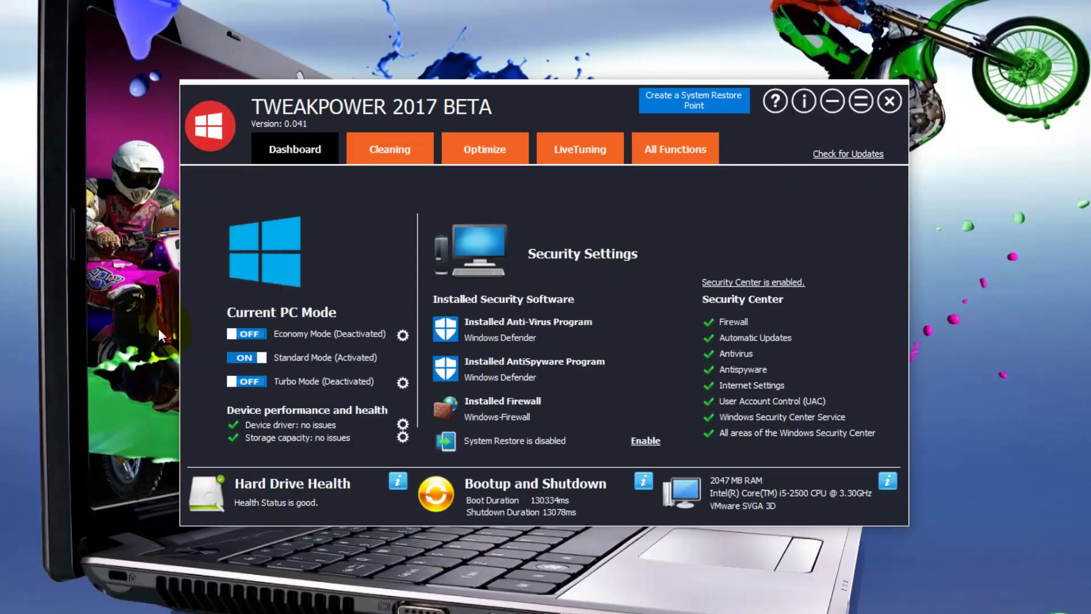
pyautogui.click(402, 437)
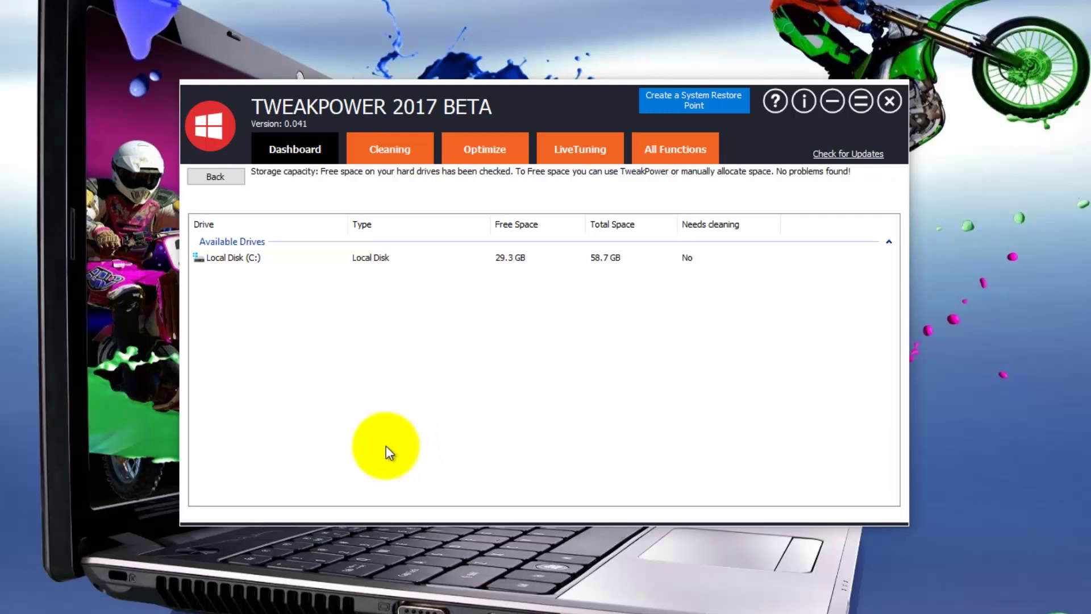
pyautogui.click(220, 180)
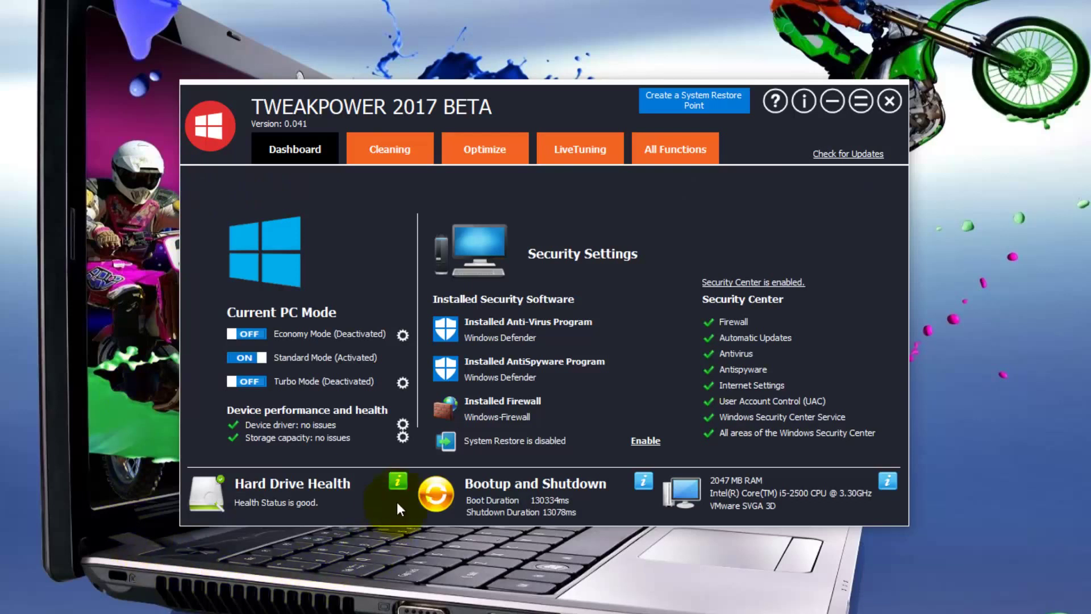
# Examine the detailed hard drive health report and the bootup and shutdown report.
pyautogui.click(397, 481)
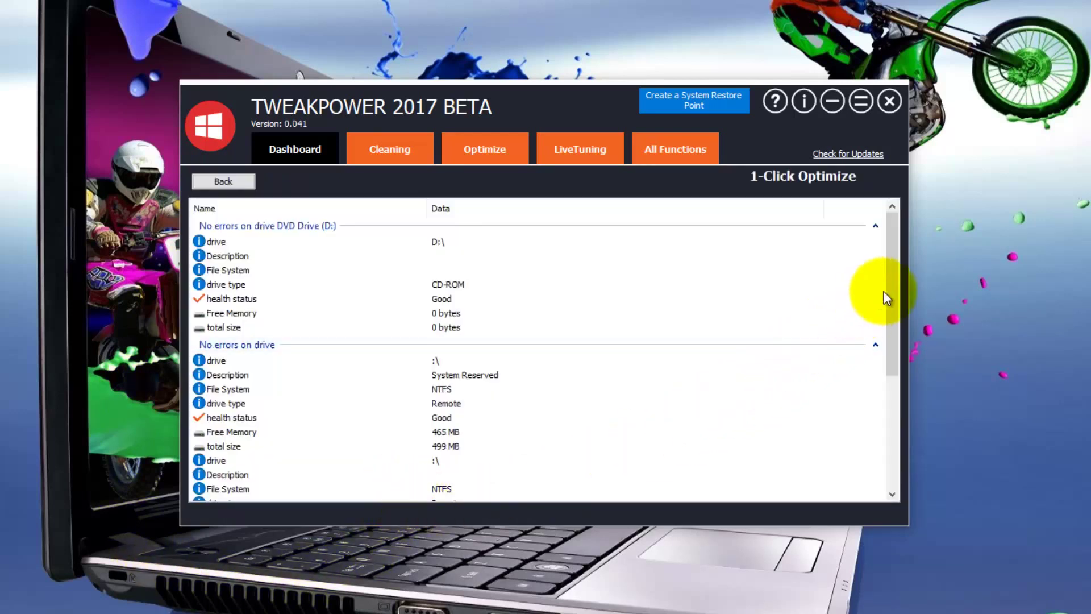
pyautogui.moveTo(894, 284); pyautogui.dragTo(896, 258)
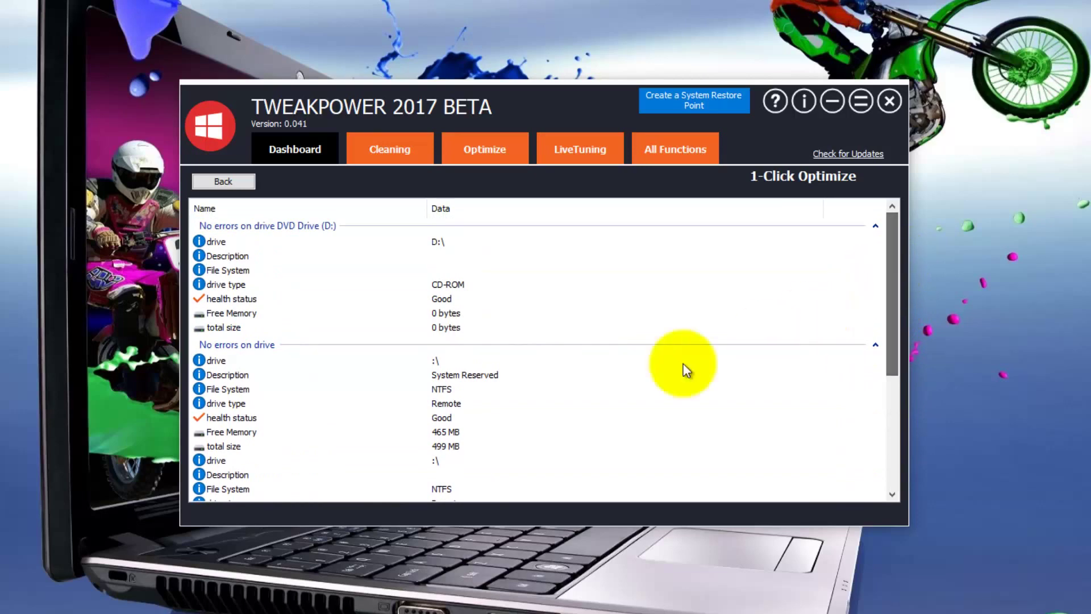
pyautogui.click(233, 181)
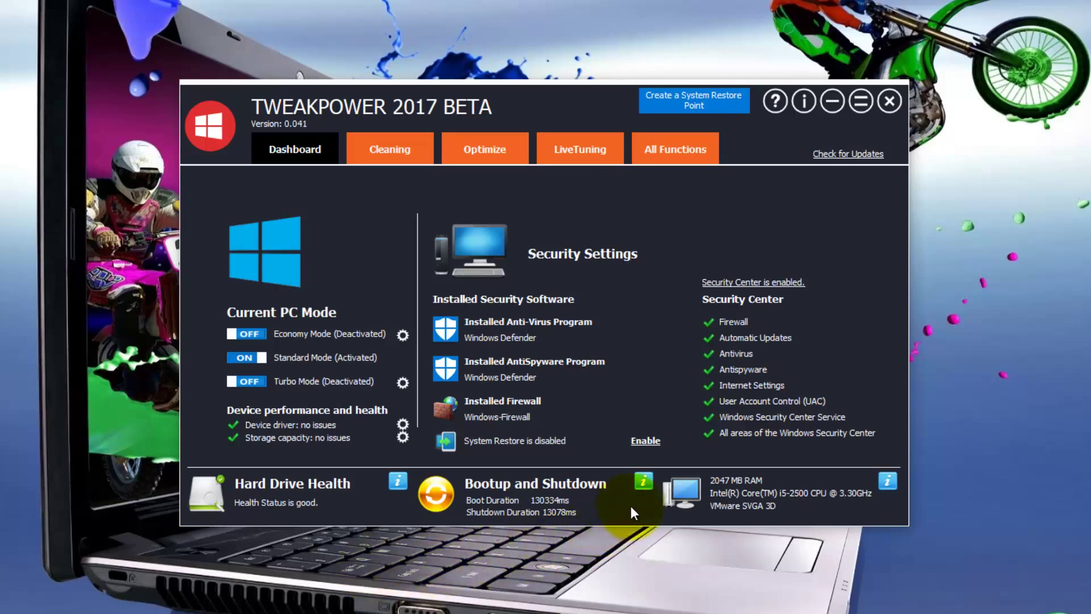
pyautogui.click(644, 481)
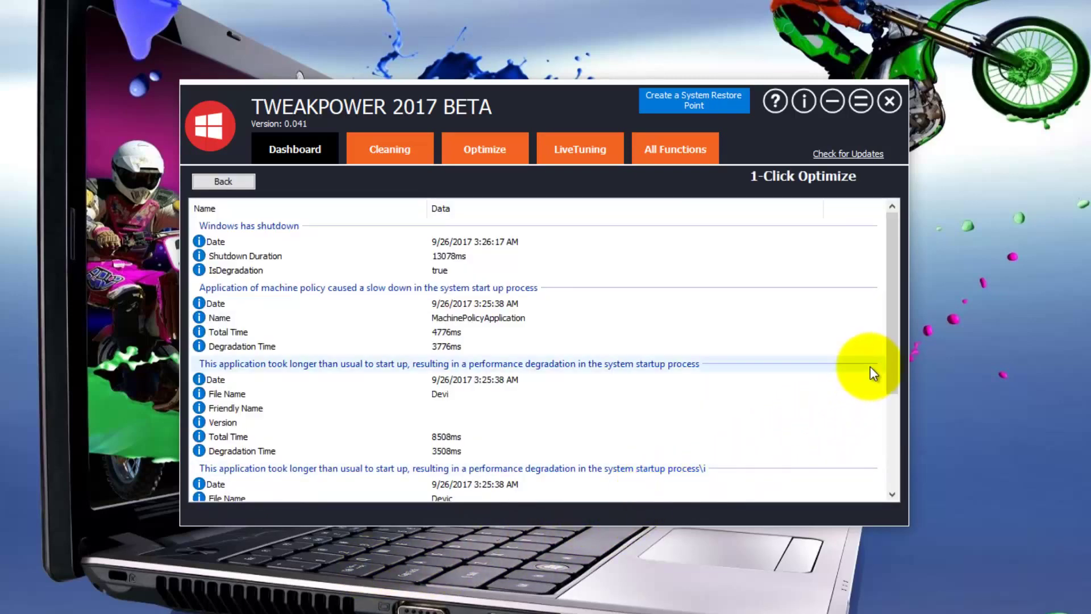
pyautogui.moveTo(891, 339)
pyautogui.mouseDown()
pyautogui.moveTo(892, 444)
pyautogui.moveTo(891, 329)
pyautogui.moveTo(877, 332)
pyautogui.mouseUp()
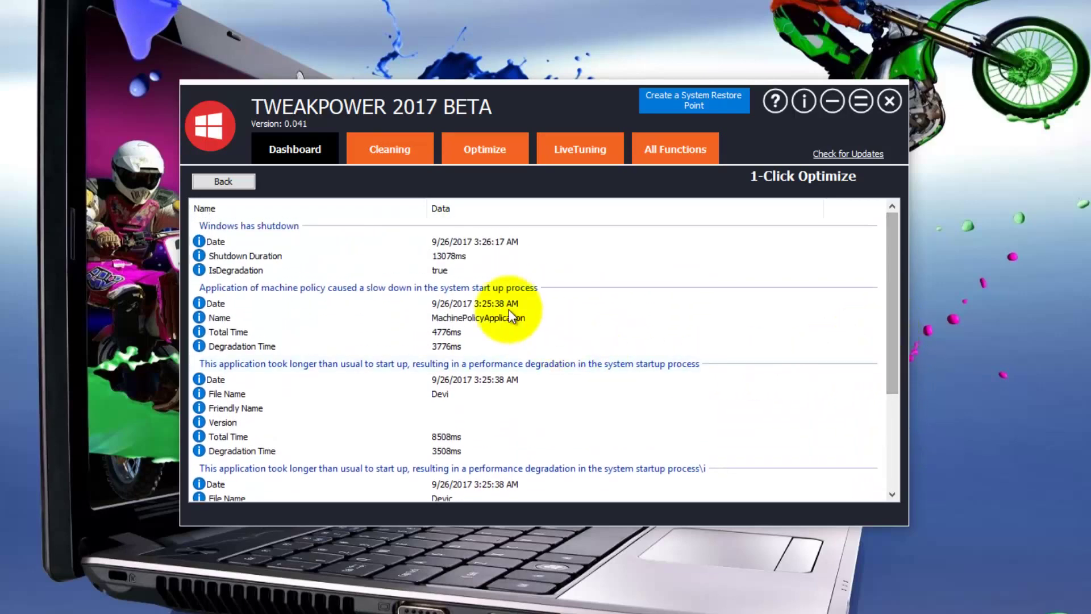
pyautogui.click(226, 180)
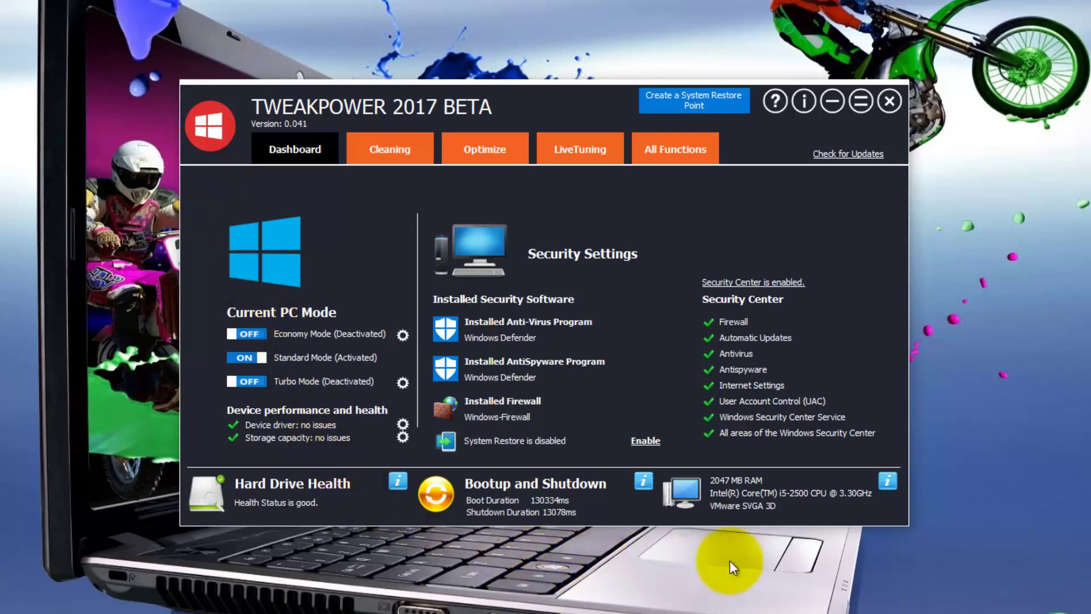
# Look through the detailed processor and hardware information, and enable System Restore.
pyautogui.click(887, 481)
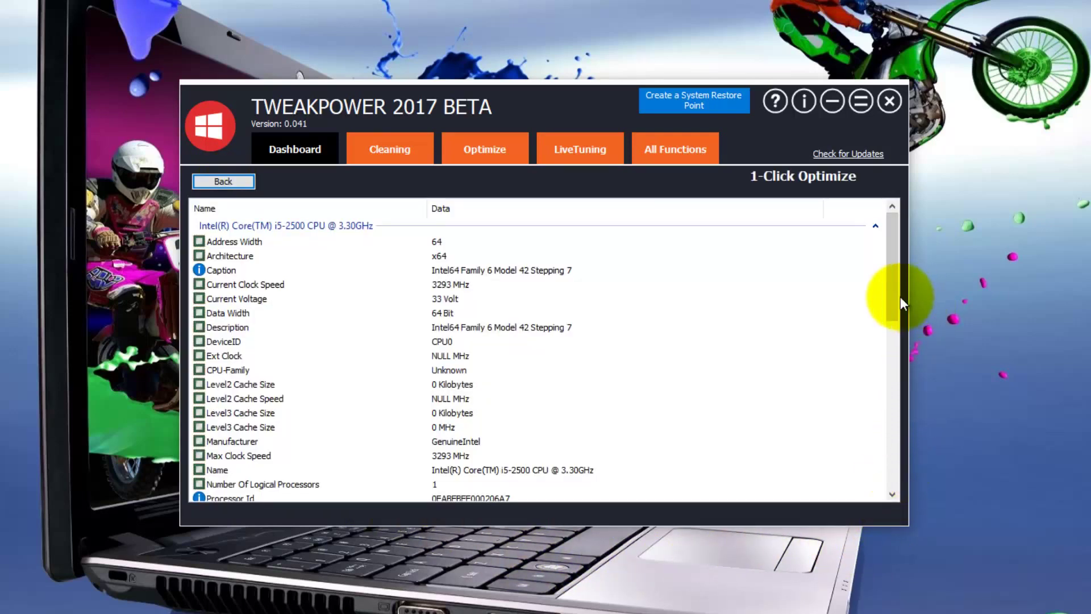
pyautogui.moveTo(894, 296)
pyautogui.mouseDown()
pyautogui.moveTo(889, 480)
pyautogui.moveTo(892, 277)
pyautogui.mouseUp()
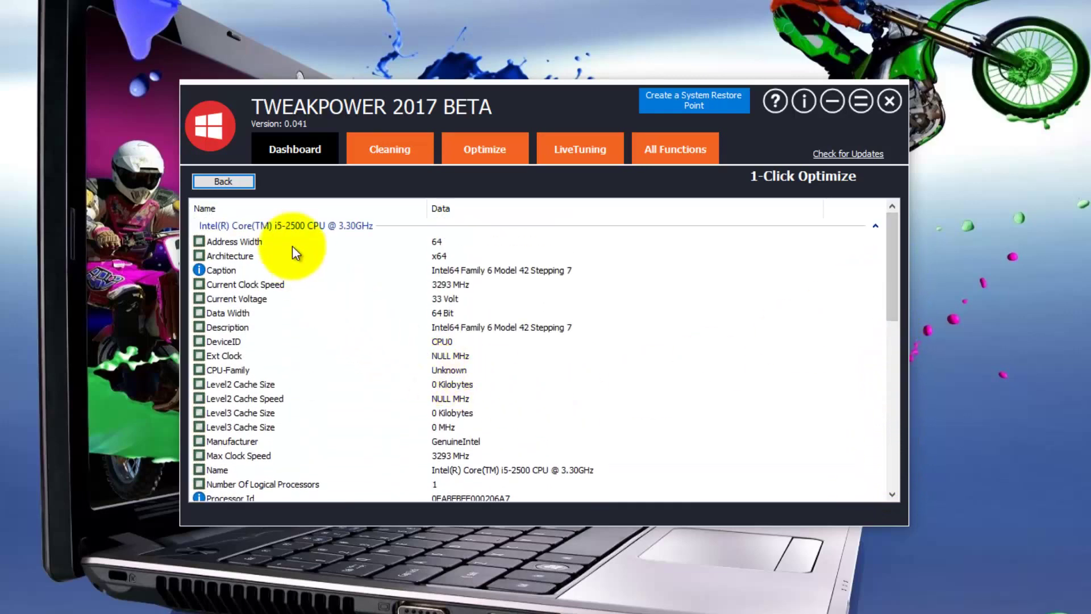
pyautogui.click(228, 182)
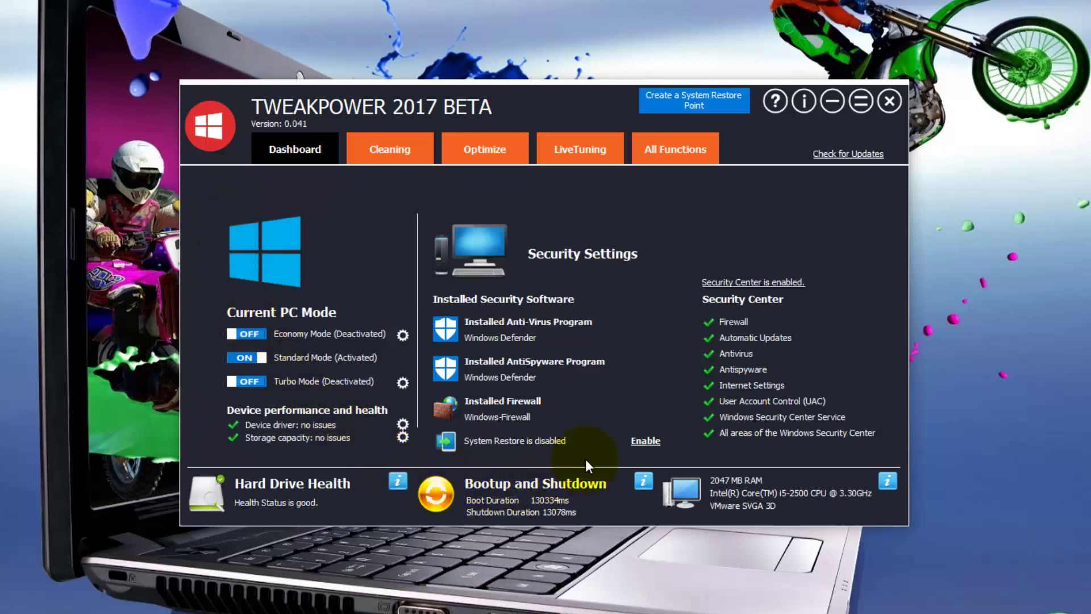
pyautogui.click(648, 442)
# Review which modules the Registry-Cleaner and the Browser Cleaner are set to analyse.
pyautogui.click(390, 150)
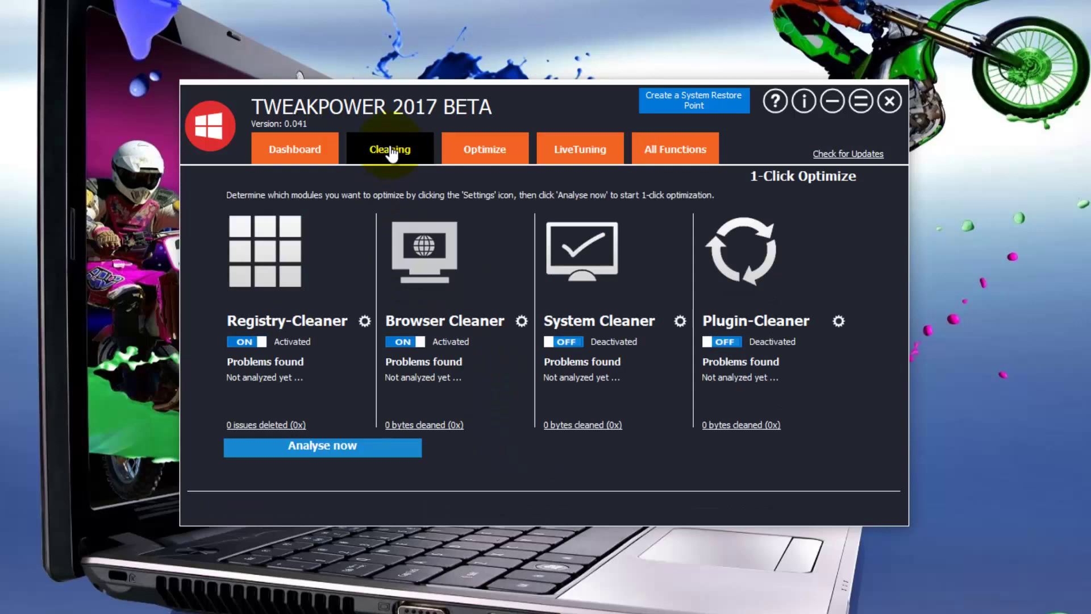
pyautogui.click(365, 322)
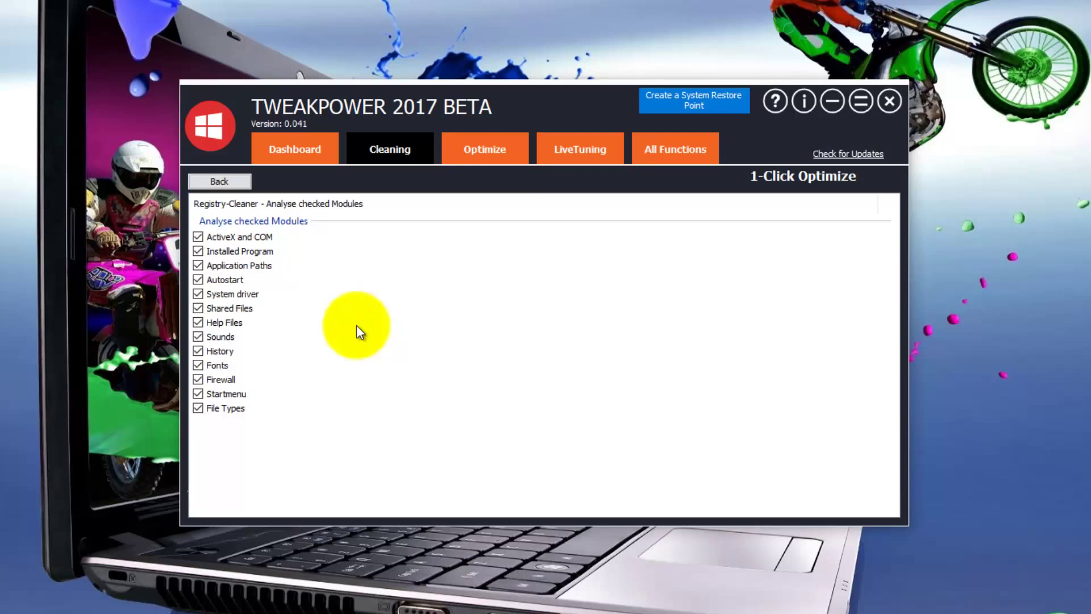
pyautogui.click(215, 180)
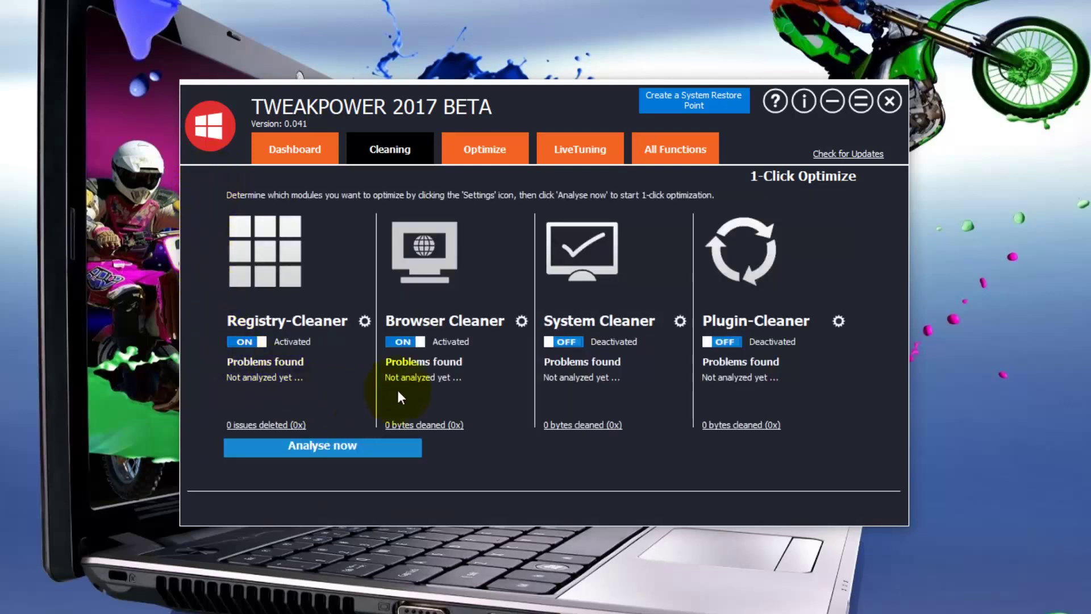
pyautogui.click(521, 321)
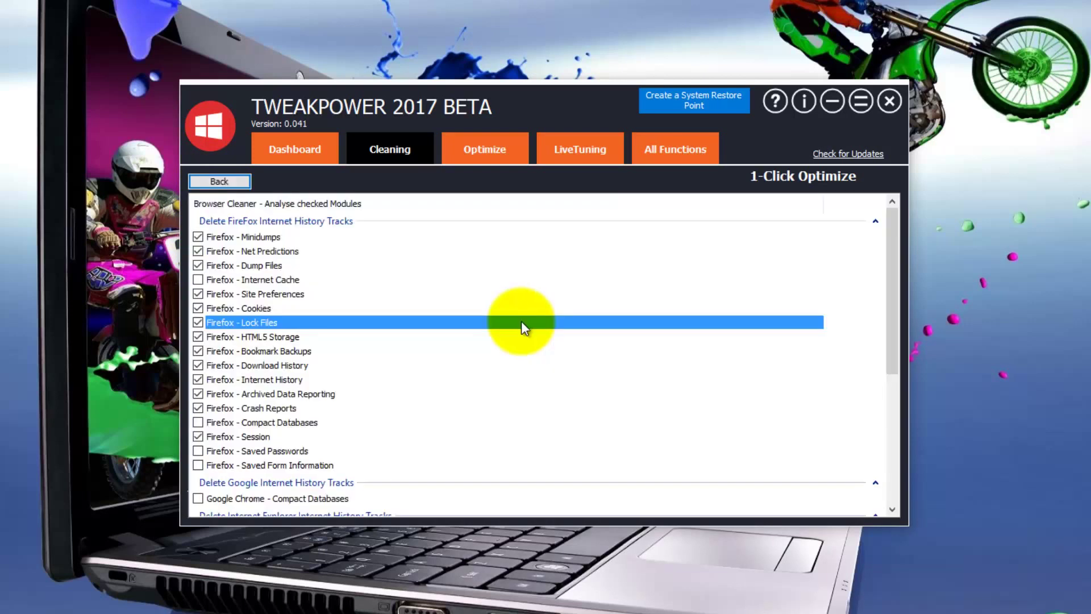
pyautogui.moveTo(896, 248)
pyautogui.mouseDown()
pyautogui.moveTo(886, 385)
pyautogui.moveTo(902, 230)
pyautogui.mouseUp()
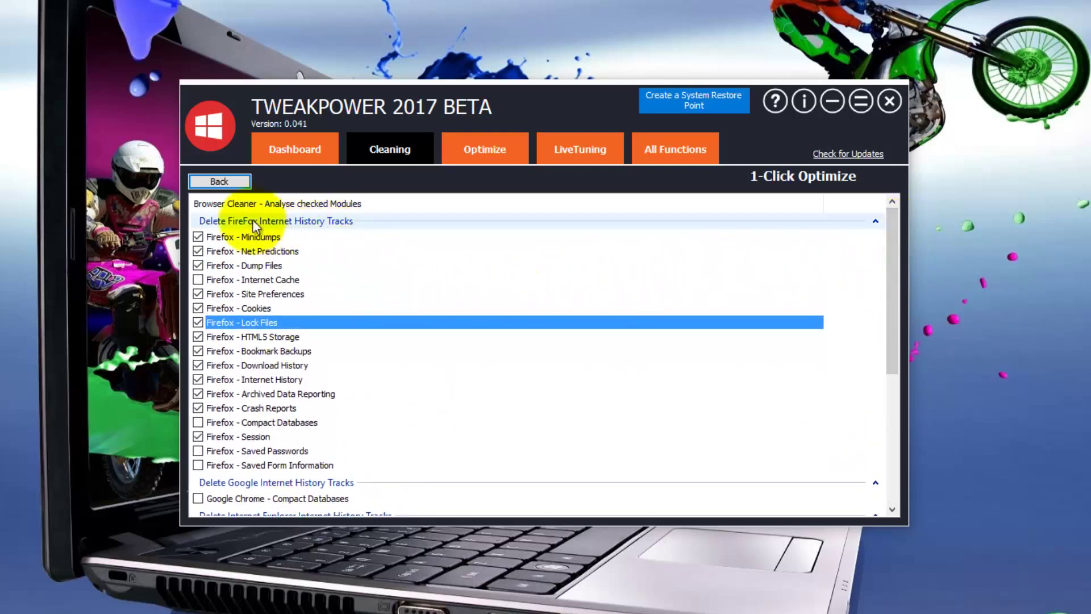
pyautogui.click(204, 182)
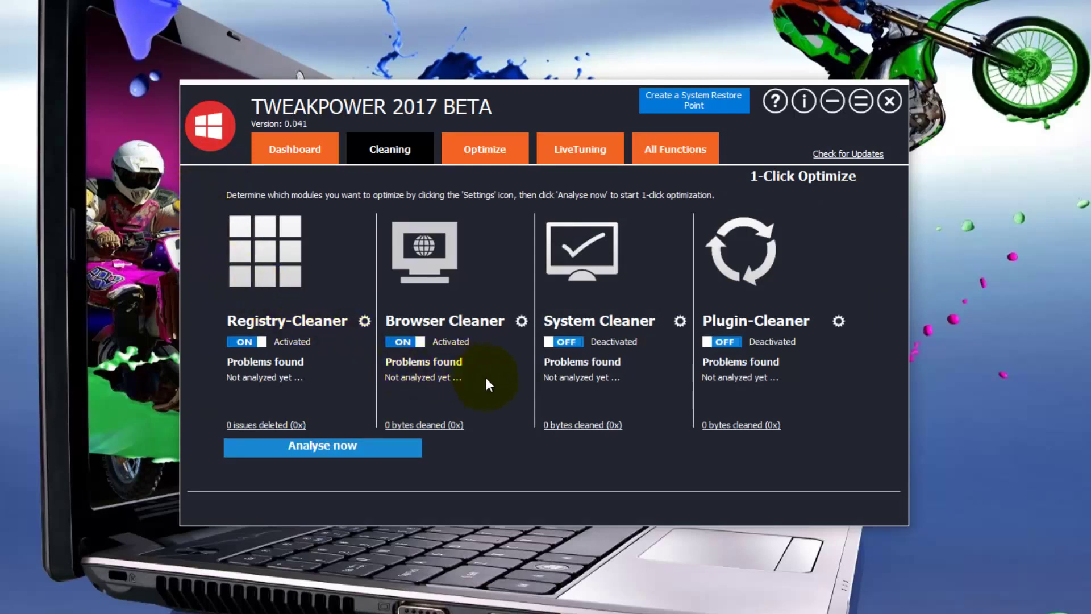
# Review the modules the System Cleaner analyses and activate the System Cleaner.
pyautogui.click(679, 321)
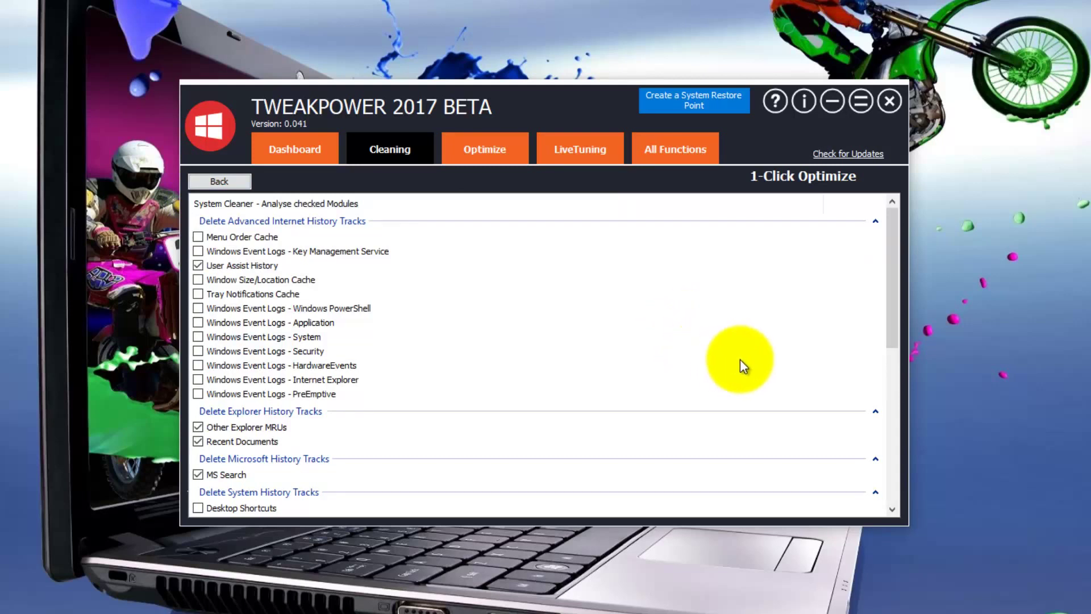
pyautogui.moveTo(895, 288); pyautogui.dragTo(909, 268)
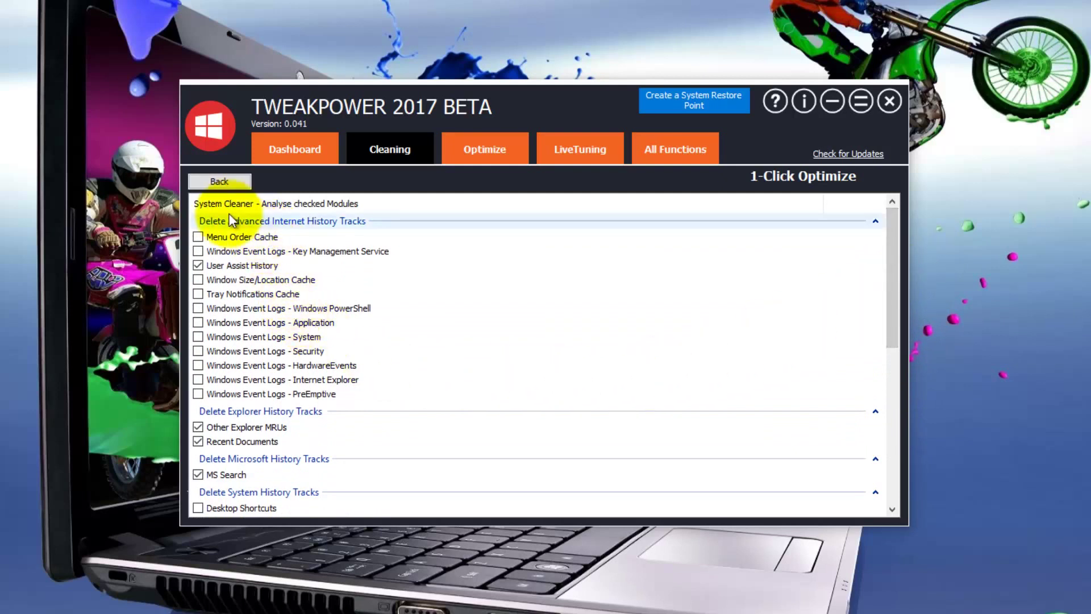
pyautogui.click(223, 181)
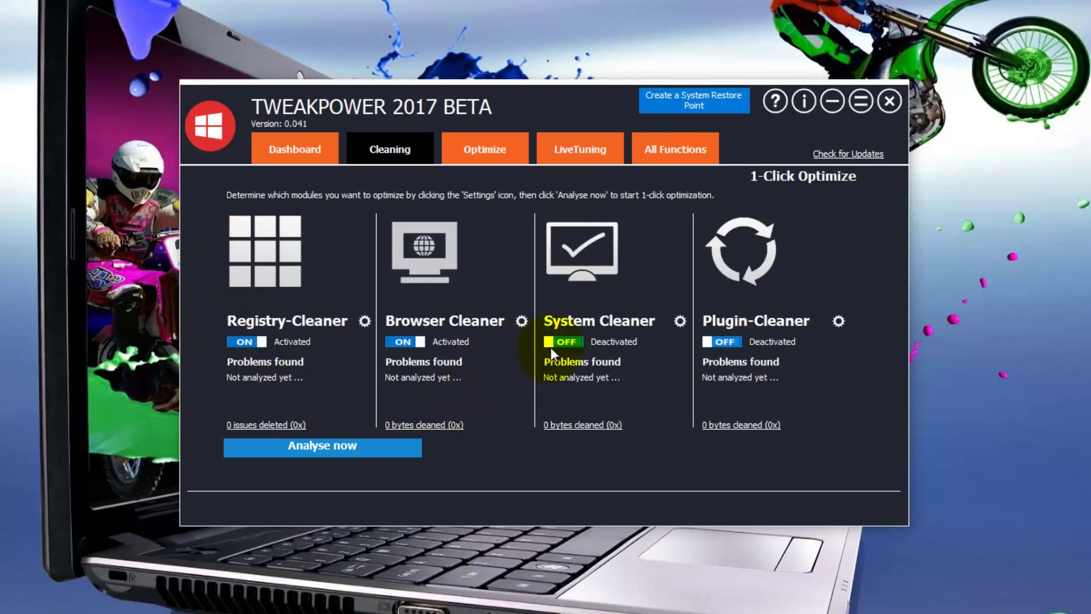
pyautogui.click(568, 342)
# Activate the Plugin-Cleaner with its preselected modules and analyse the PC with all four cleaners.
pyautogui.click(838, 321)
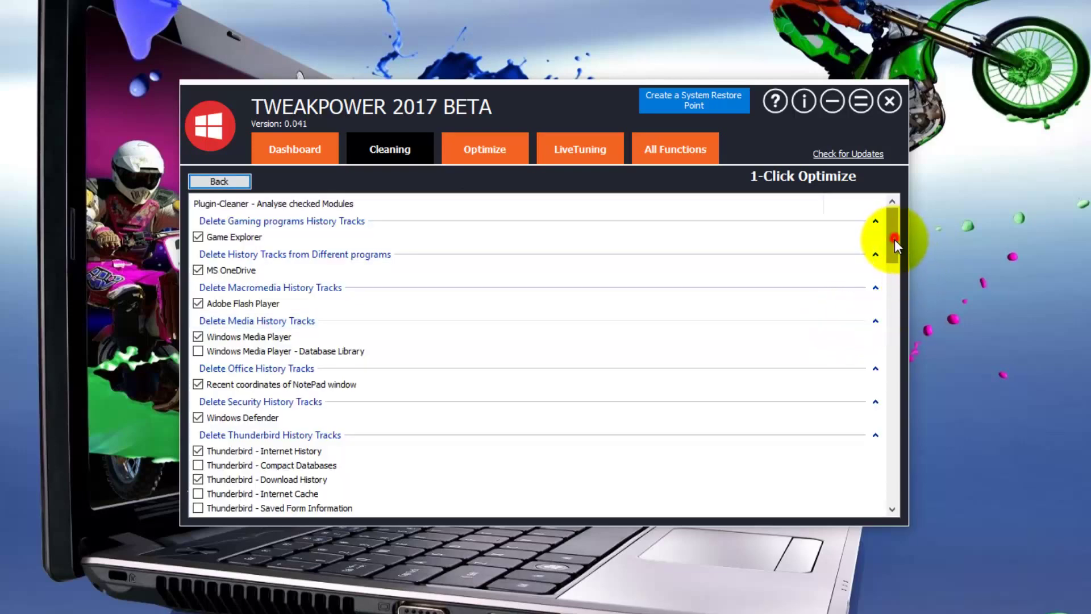
pyautogui.moveTo(894, 240)
pyautogui.mouseDown()
pyautogui.moveTo(866, 357)
pyautogui.moveTo(879, 489)
pyautogui.moveTo(878, 225)
pyautogui.mouseUp()
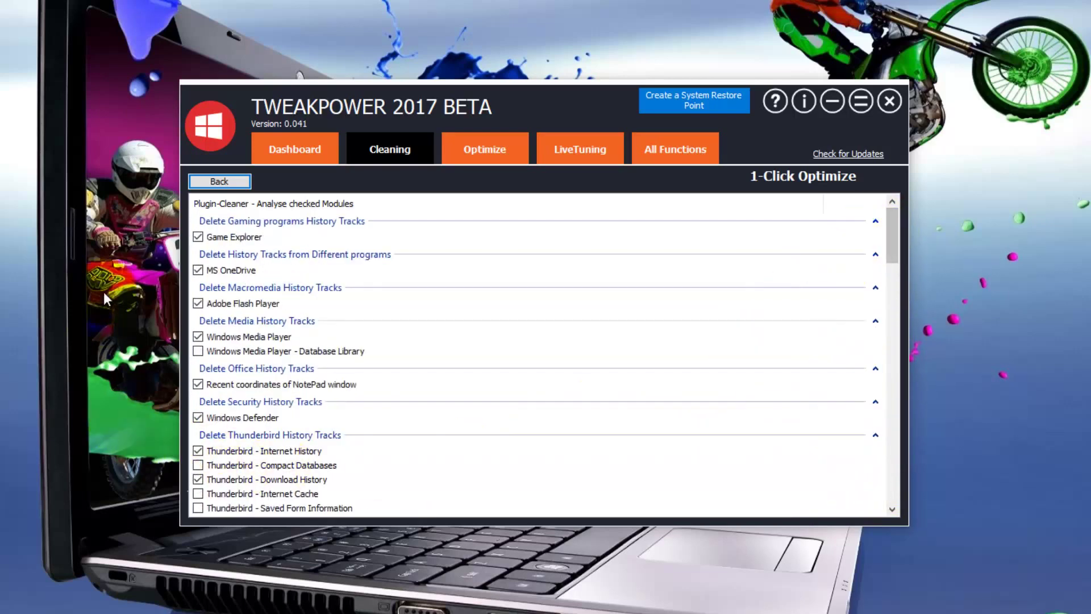
pyautogui.click(204, 179)
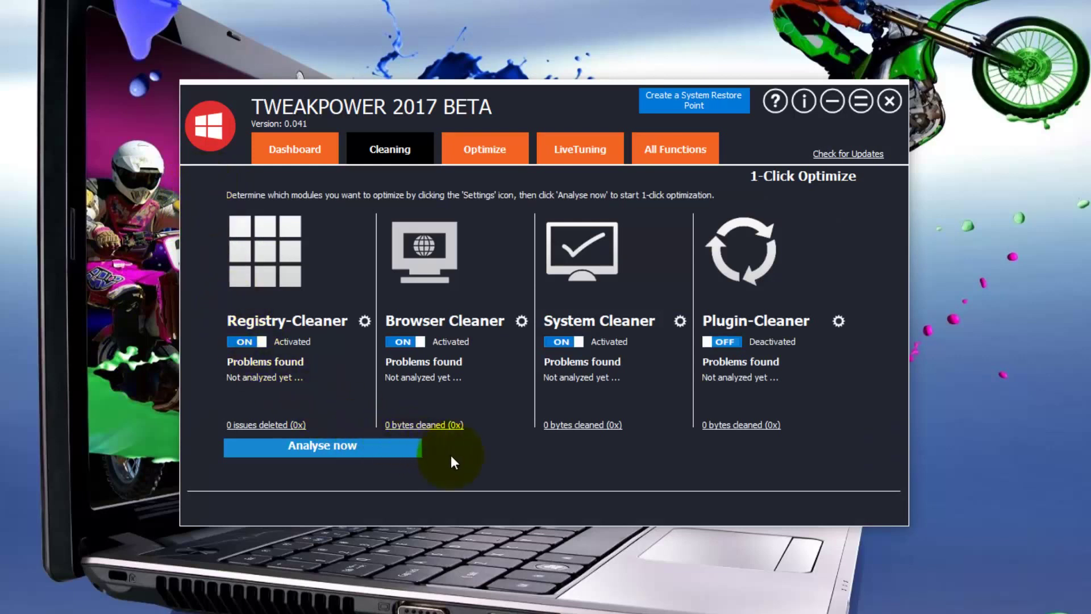
pyautogui.click(731, 346)
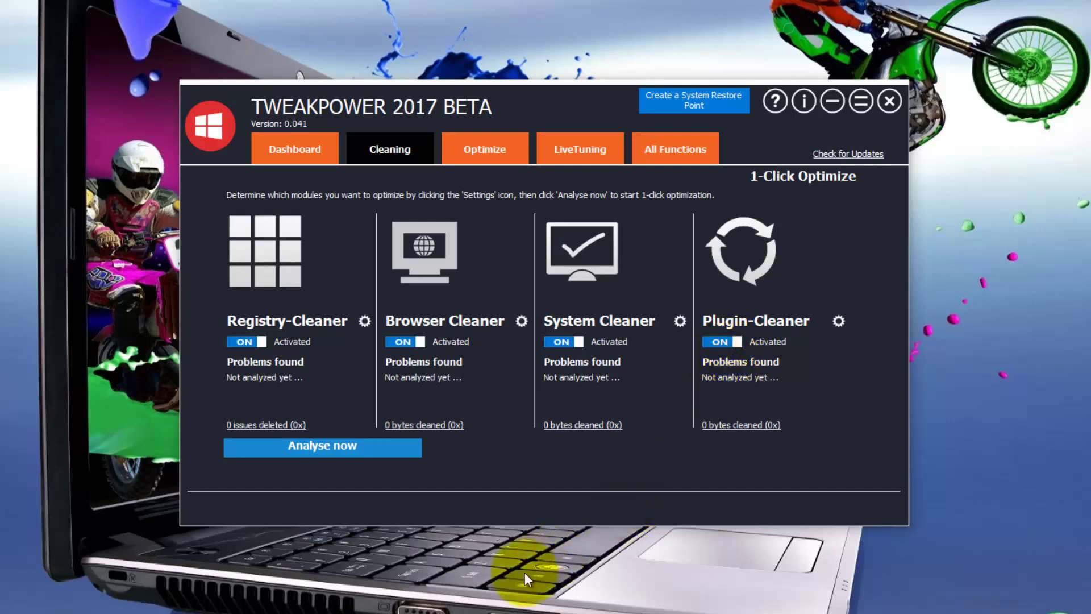
pyautogui.click(308, 448)
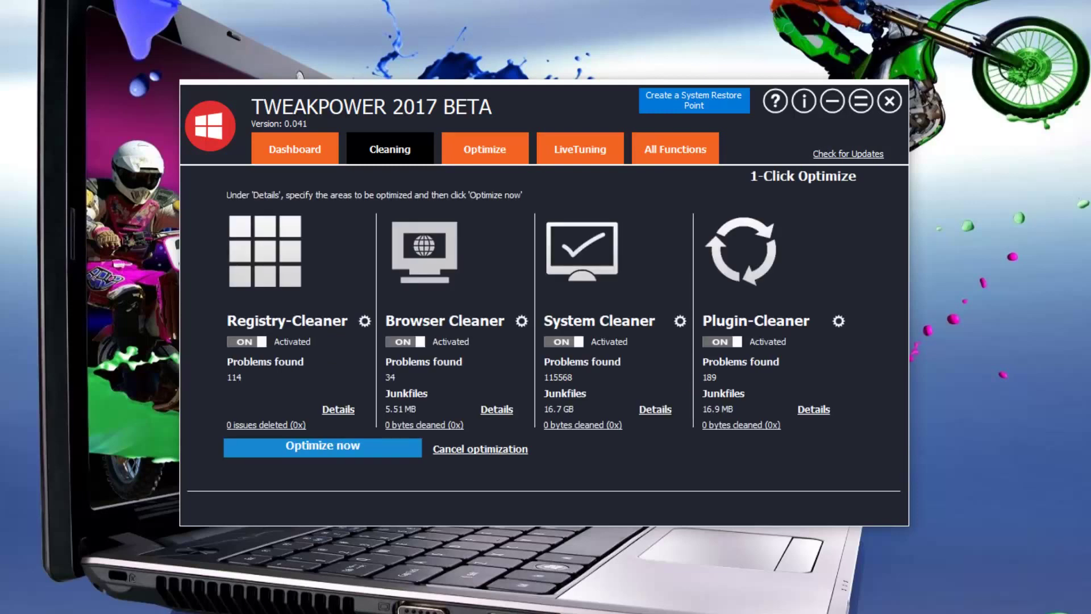
# Review the detailed problems found by the Registry-Cleaner and the Browser Cleaner.
pyautogui.click(332, 410)
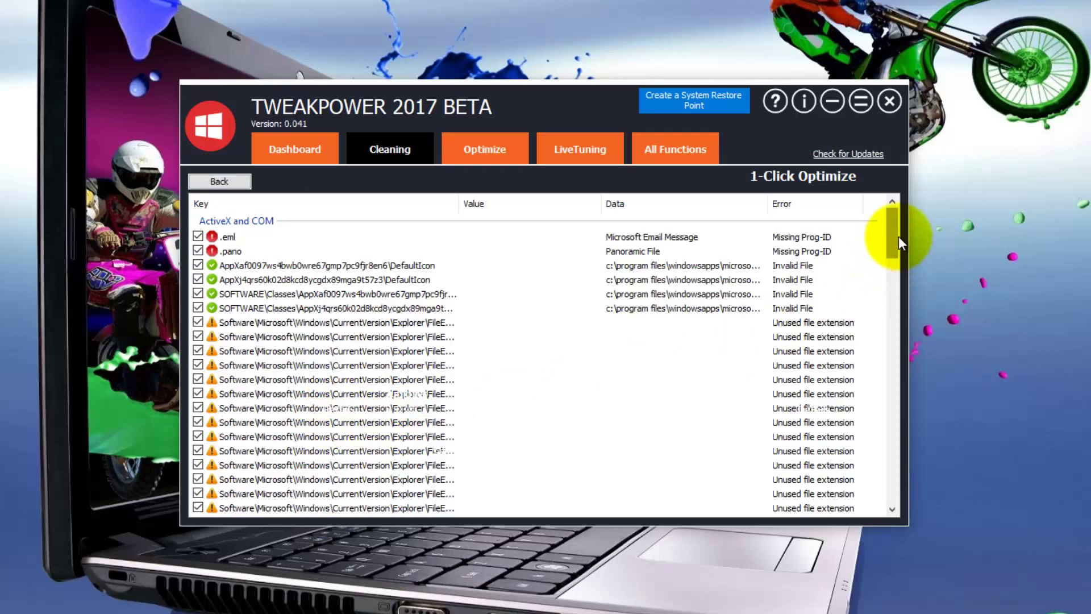
pyautogui.moveTo(899, 237); pyautogui.dragTo(892, 211)
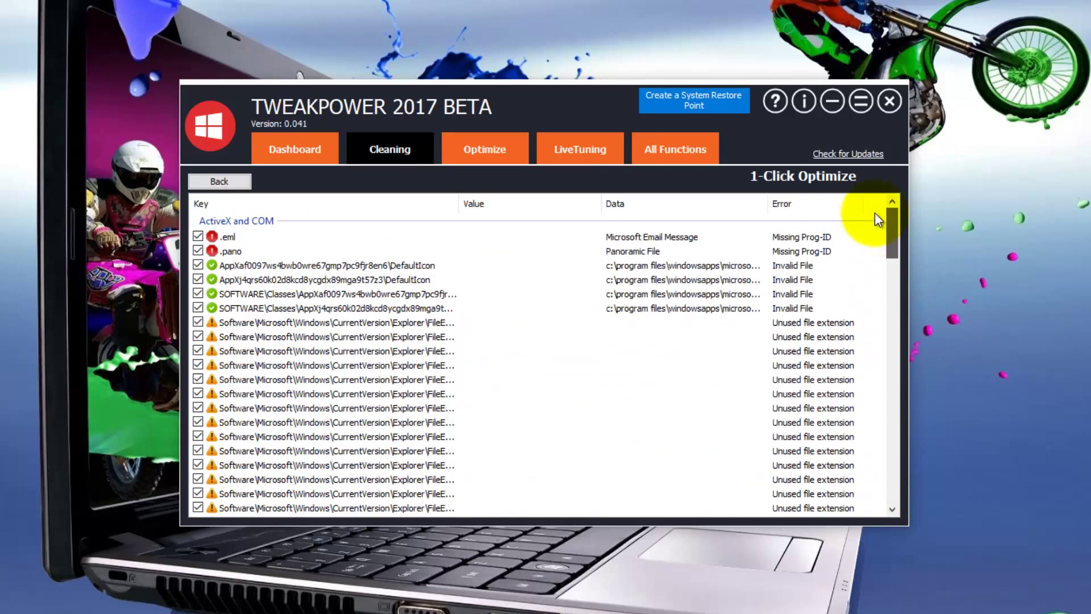
pyautogui.click(226, 182)
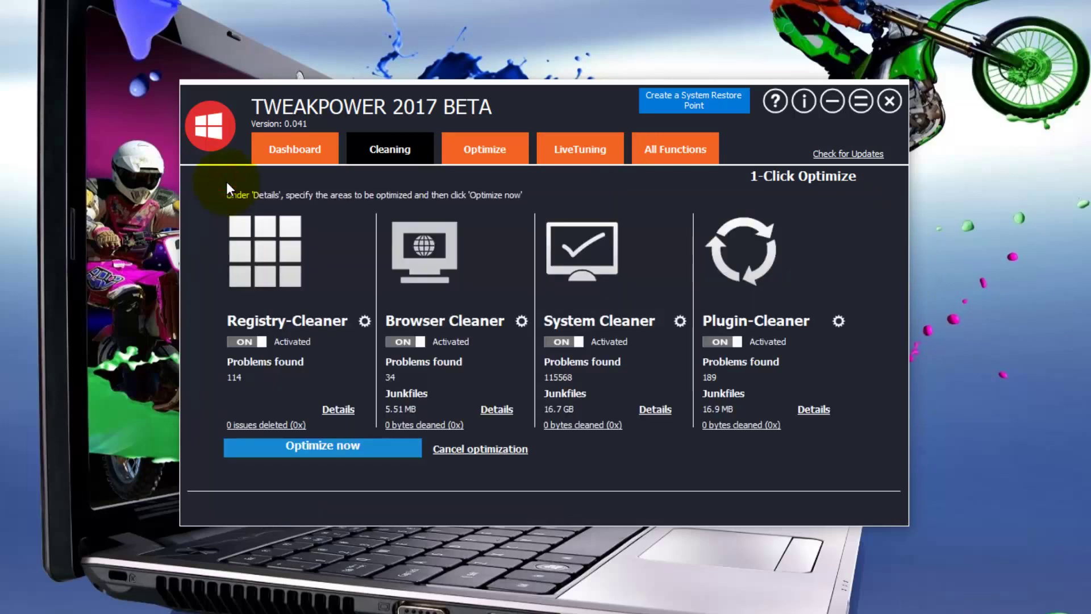
pyautogui.click(502, 412)
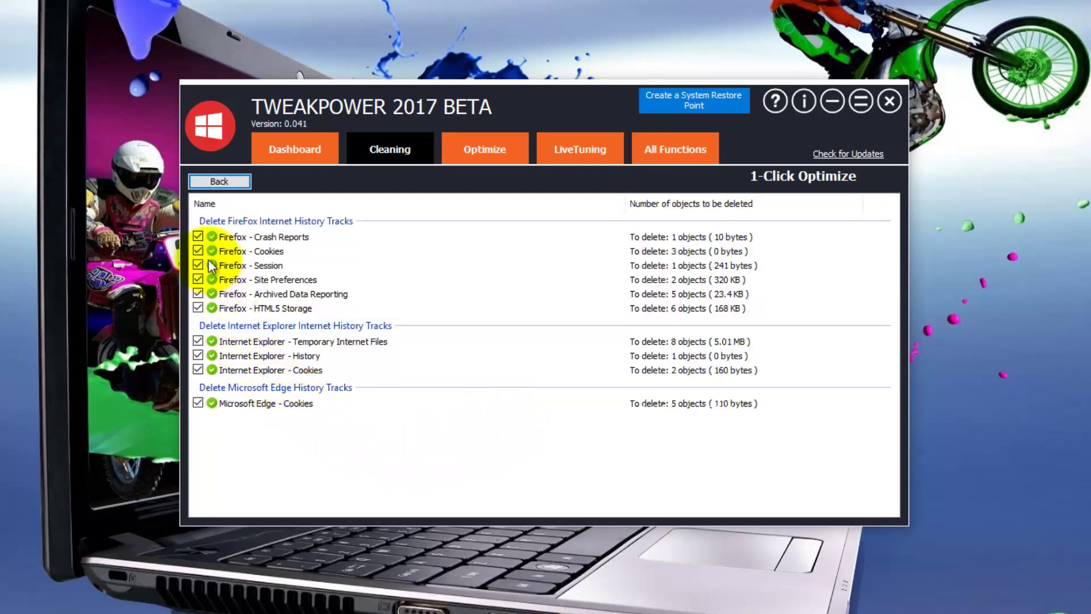
pyautogui.click(220, 181)
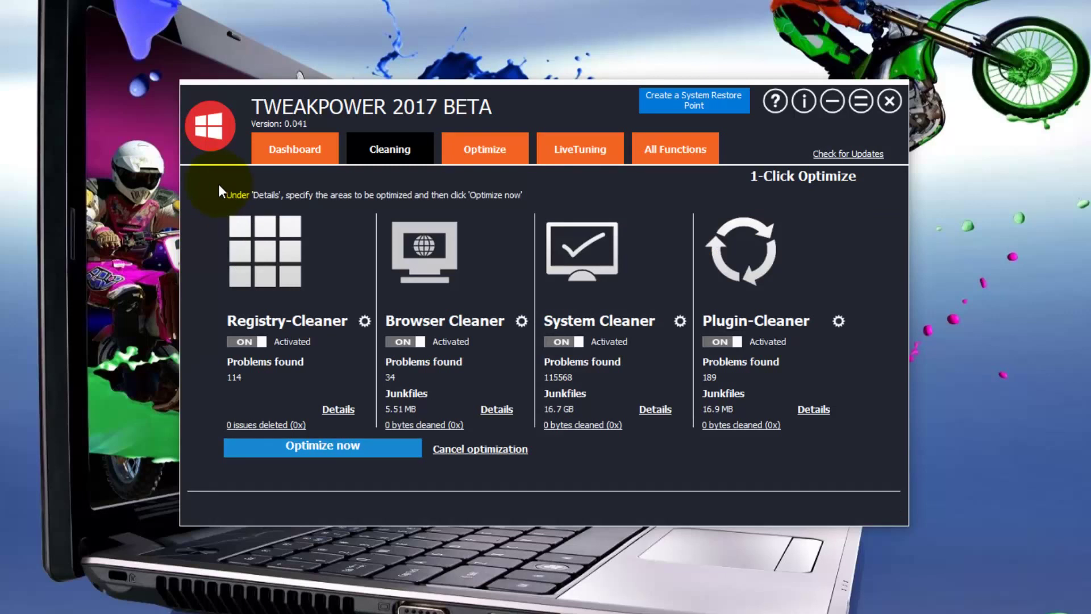
# Review the items found by the System Cleaner and the Plugin-Cleaner, and run the optimization with all four cleaners.
pyautogui.click(648, 410)
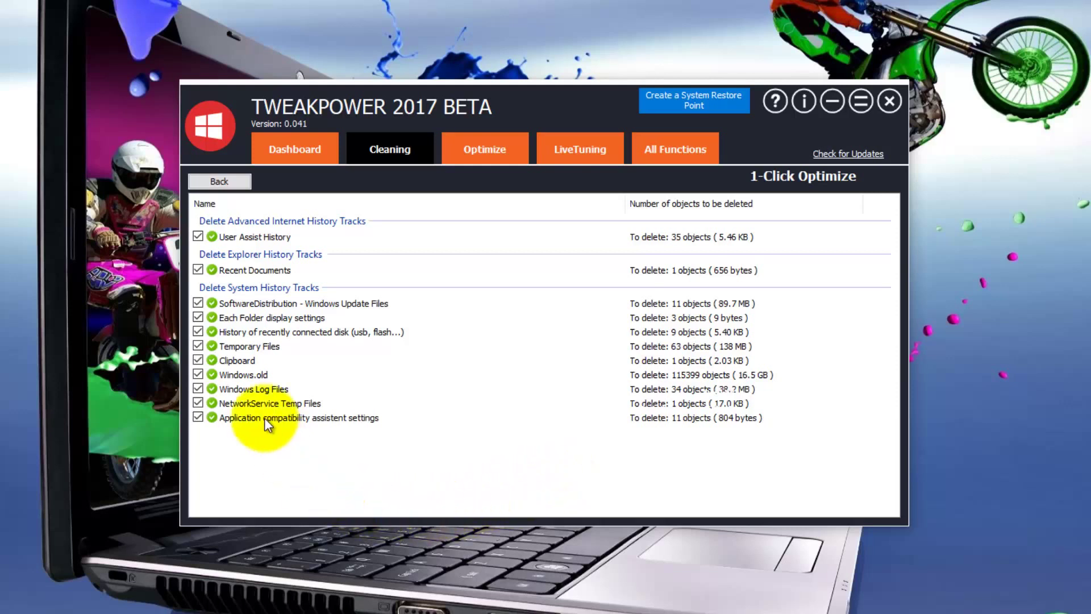
pyautogui.click(205, 180)
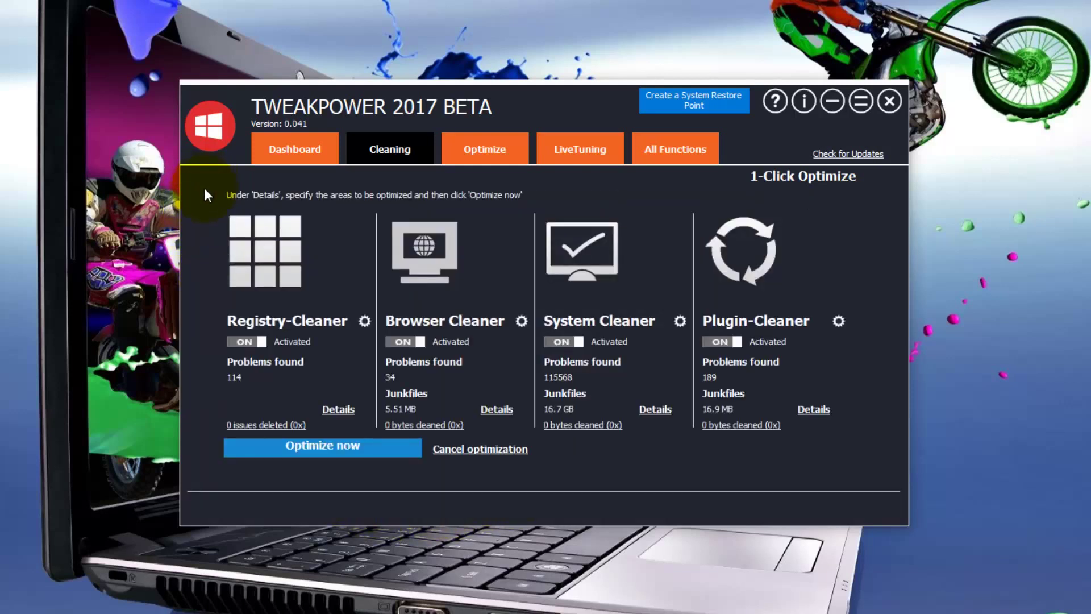
pyautogui.click(812, 409)
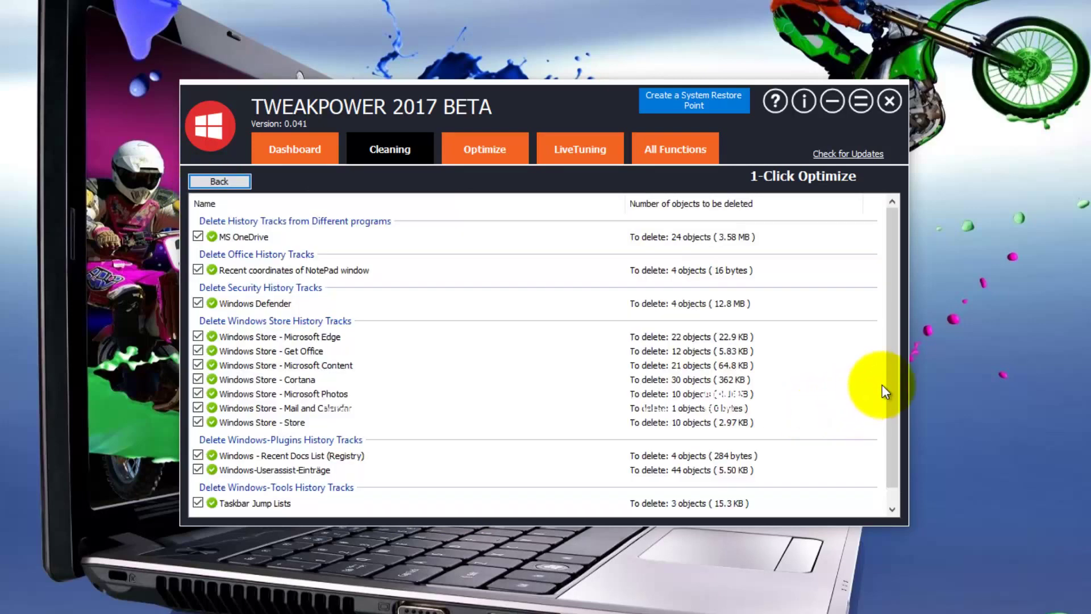
pyautogui.moveTo(890, 378)
pyautogui.mouseDown()
pyautogui.moveTo(892, 400)
pyautogui.moveTo(891, 360)
pyautogui.mouseUp()
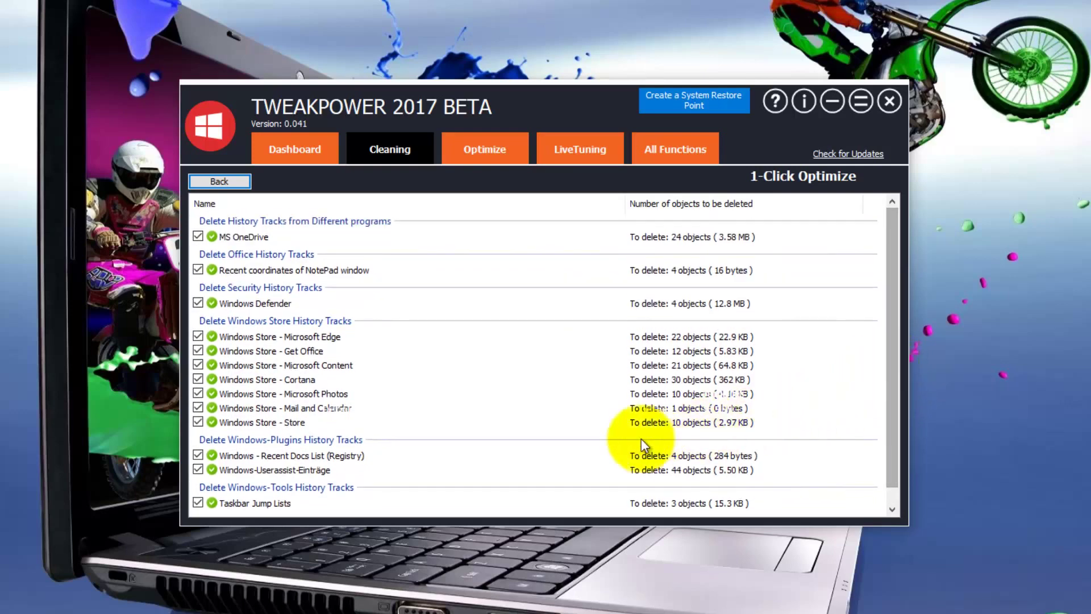
pyautogui.click(238, 179)
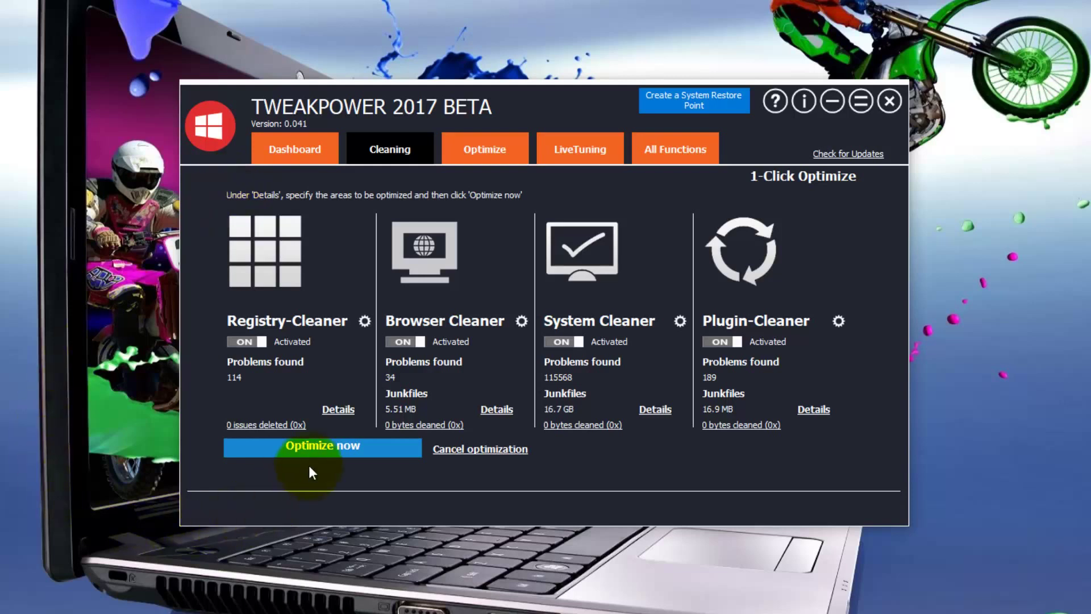
pyautogui.click(315, 445)
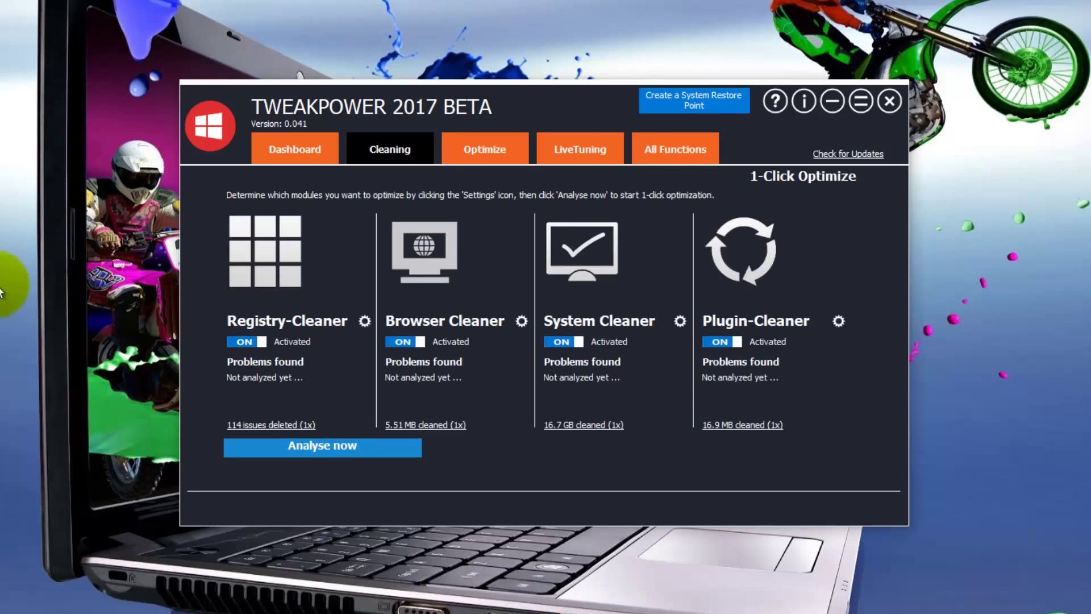
# Review which shutdown, response time, display, disk and system acceleration modules can be selected for optimizing the system settings.
pyautogui.click(481, 149)
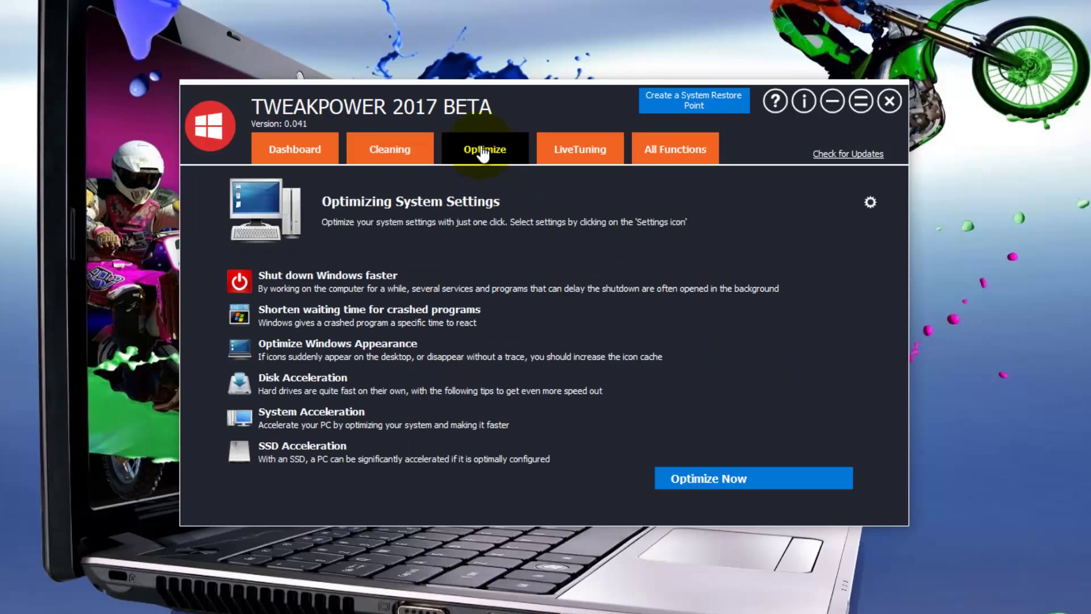
pyautogui.click(871, 203)
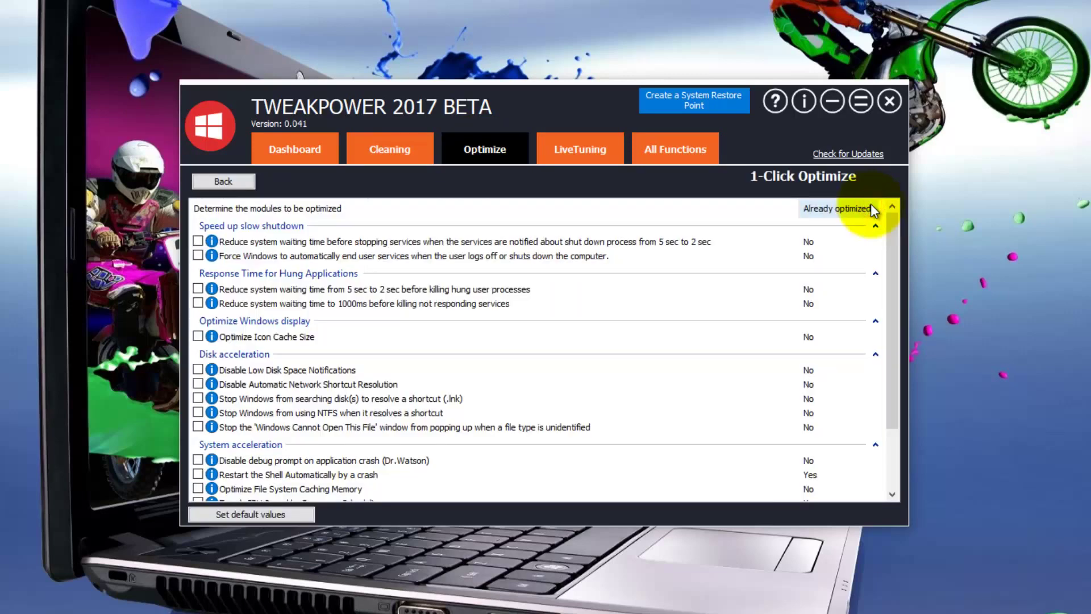
pyautogui.moveTo(892, 232)
pyautogui.mouseDown()
pyautogui.moveTo(893, 308)
pyautogui.moveTo(899, 217)
pyautogui.moveTo(878, 229)
pyautogui.mouseUp()
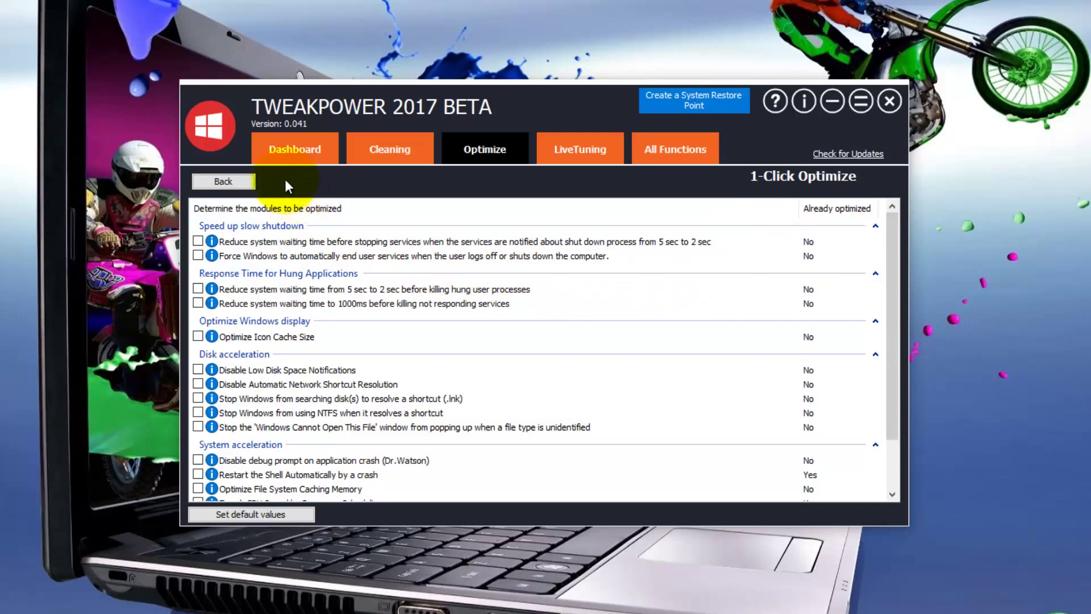
pyautogui.click(232, 182)
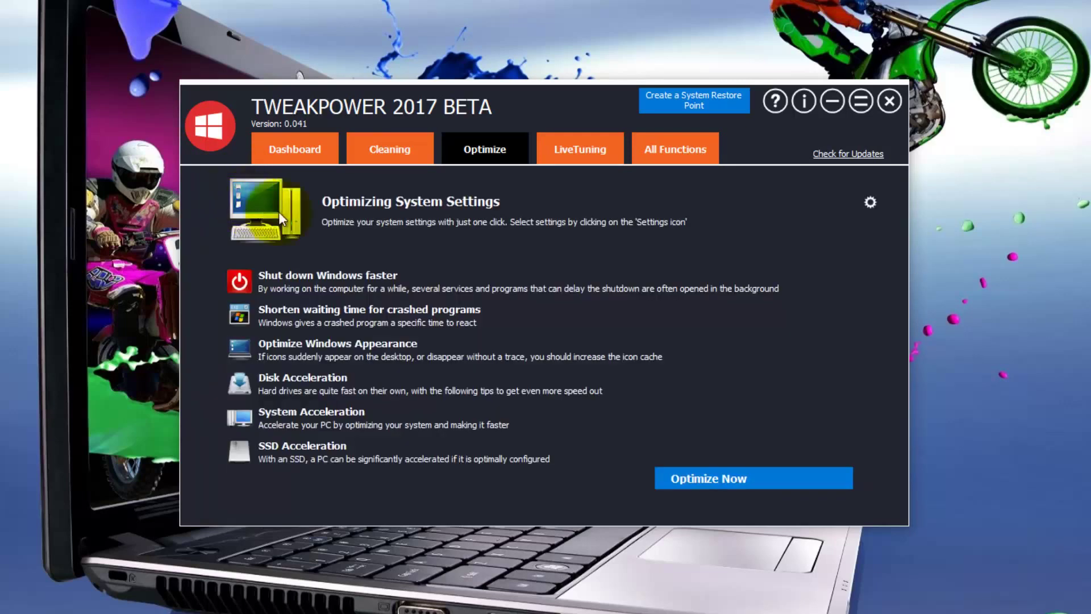
# Enable System monitoring and Browser monitoring for LiveTuning, check the Firefox monitoring choices, and apply the settings.
pyautogui.click(581, 149)
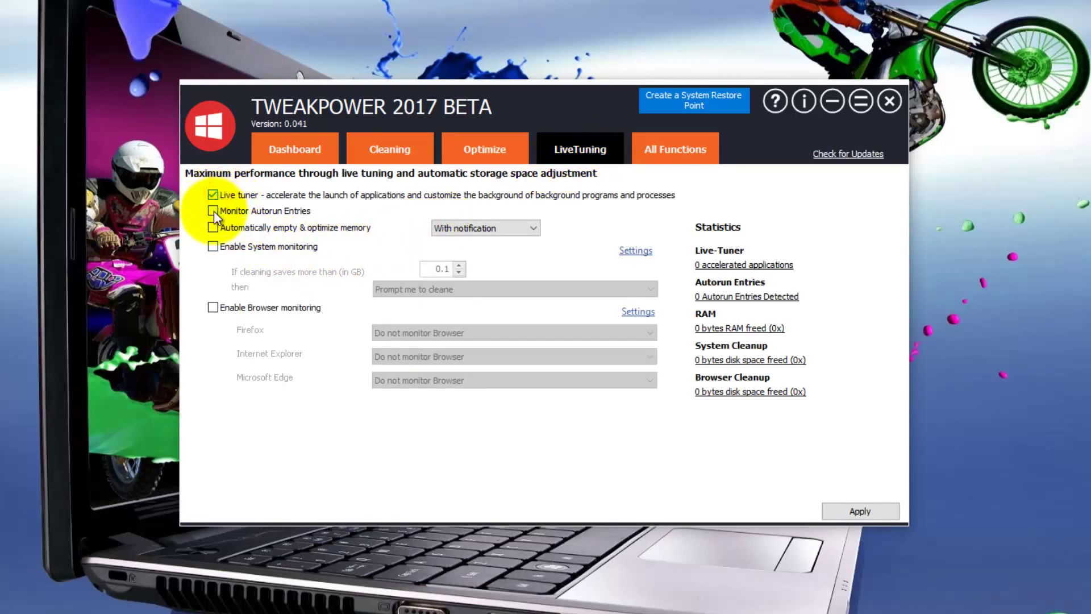
pyautogui.click(212, 247)
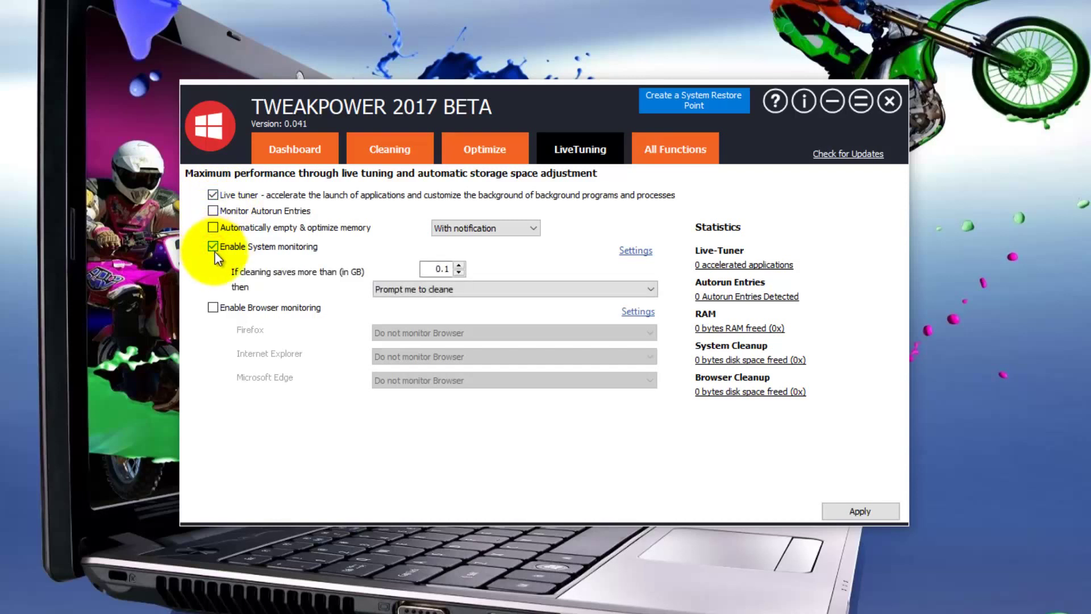
pyautogui.click(214, 308)
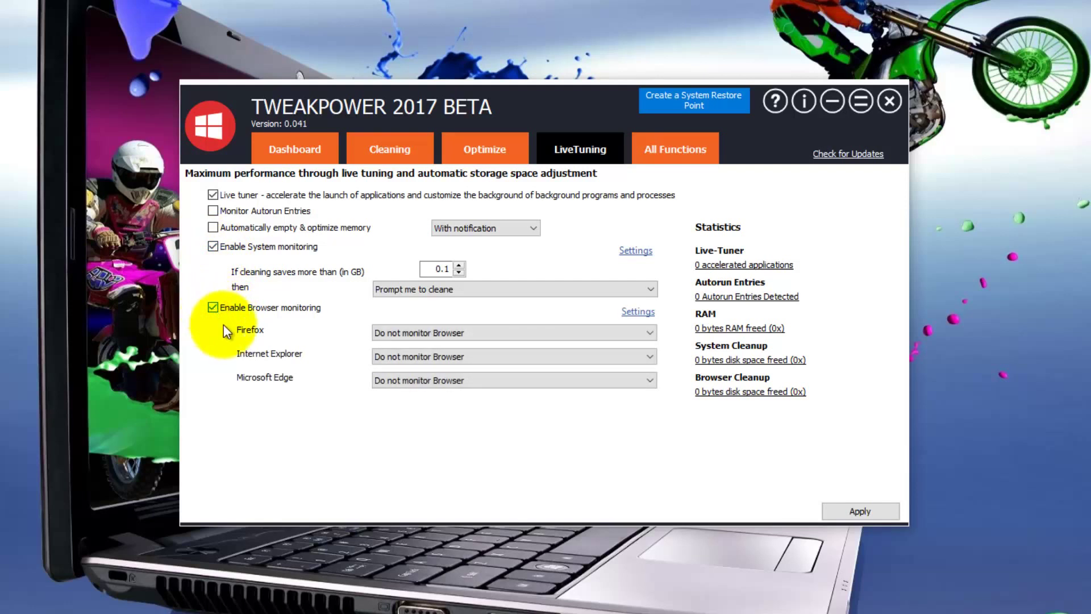
pyautogui.click(651, 332)
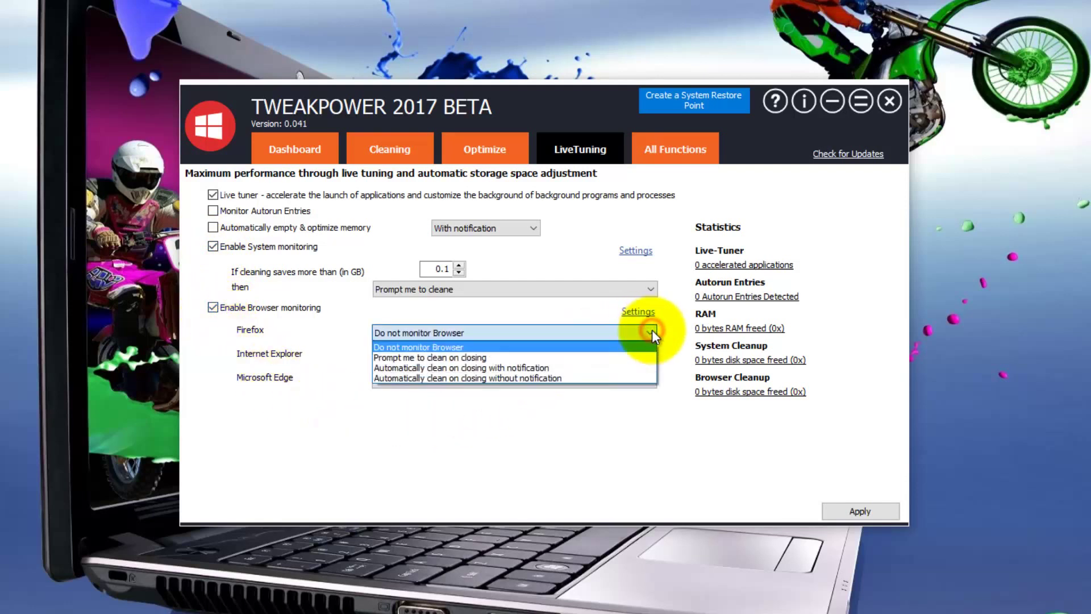
pyautogui.click(652, 331)
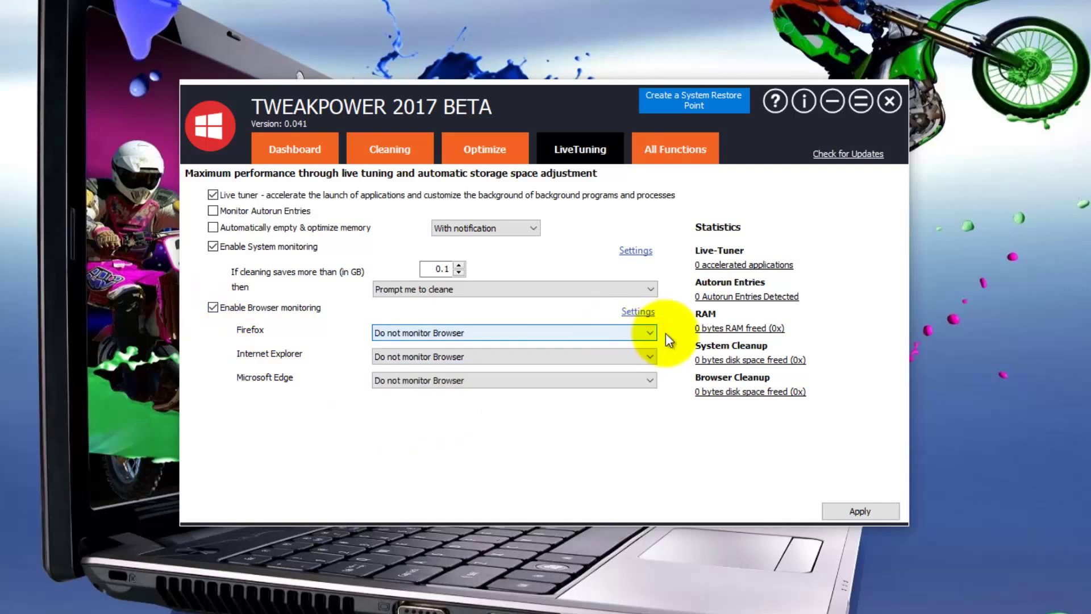
pyautogui.click(850, 513)
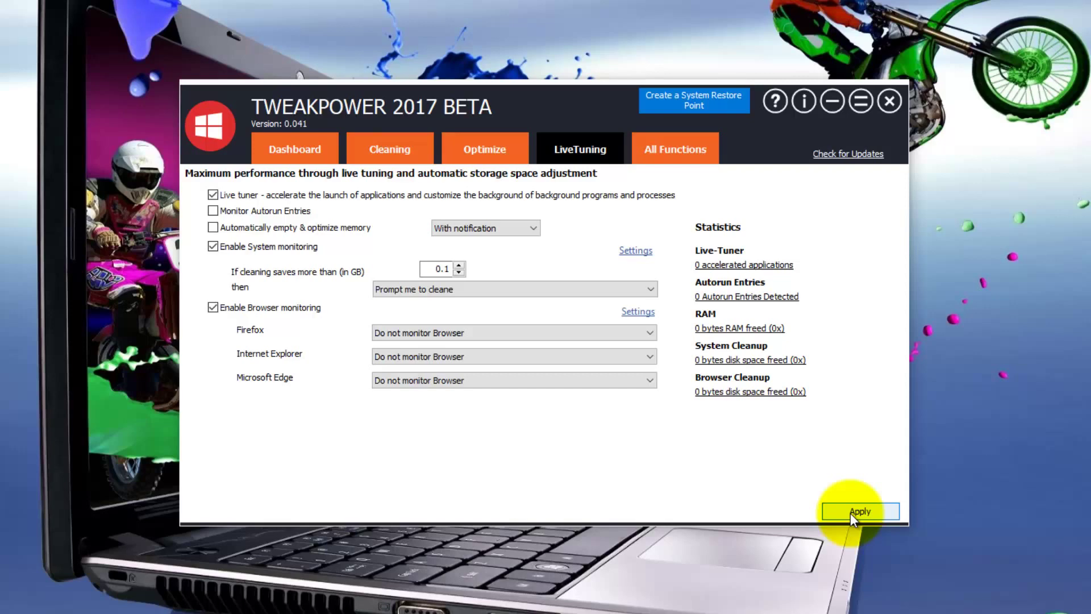
# Look over the complete list of functions, return to the dashboard and close the program.
pyautogui.click(668, 151)
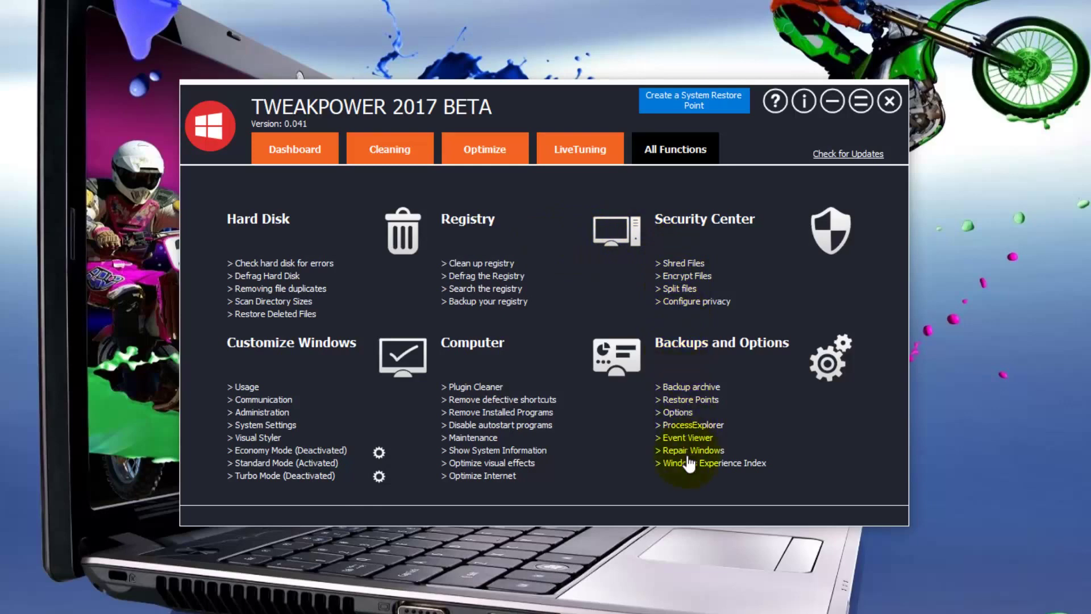
pyautogui.click(294, 148)
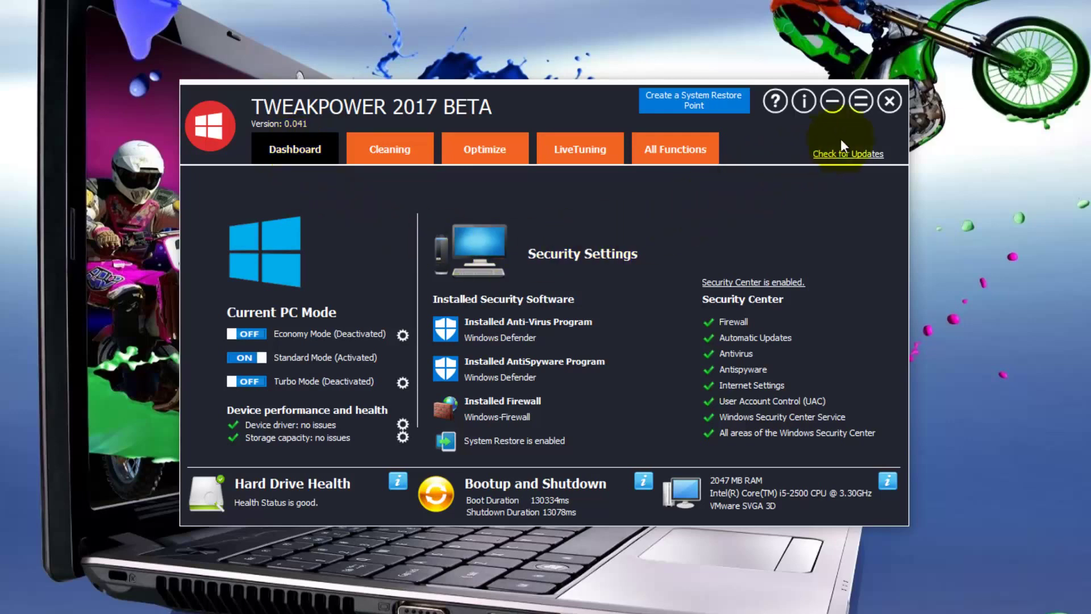
pyautogui.click(889, 101)
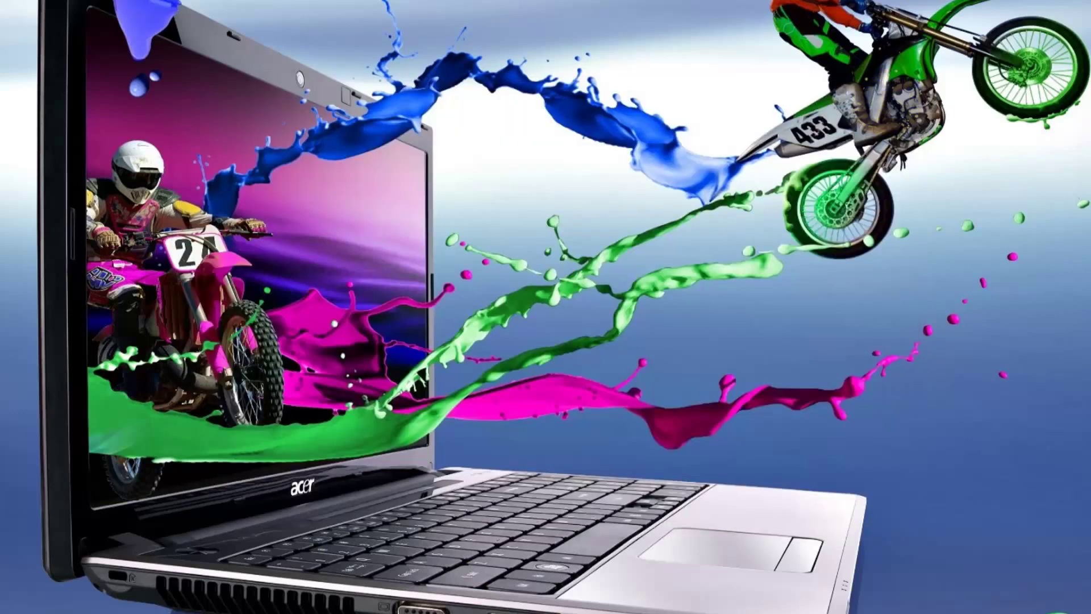